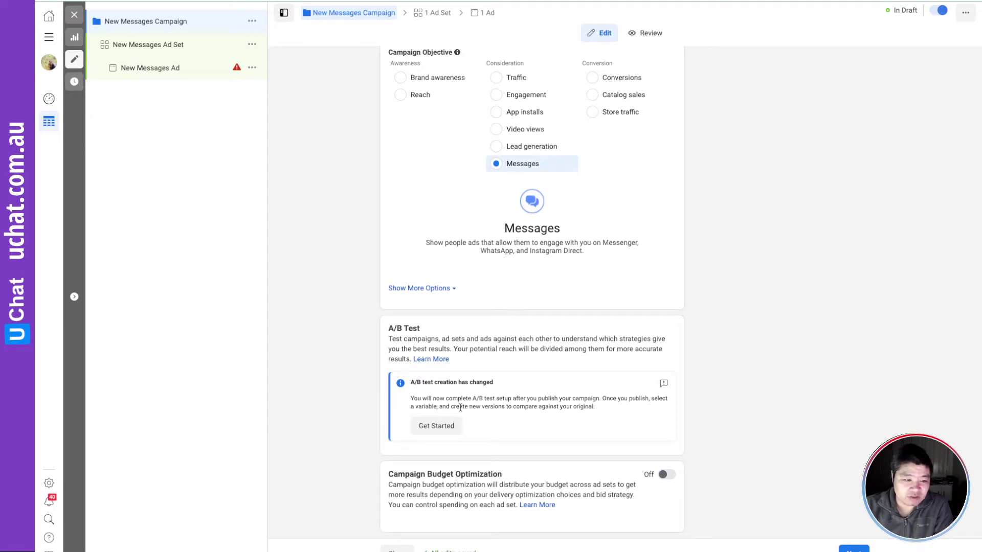
- Proceed to the ad set level and choose Click to Message as the ad type
left_click(854, 549)
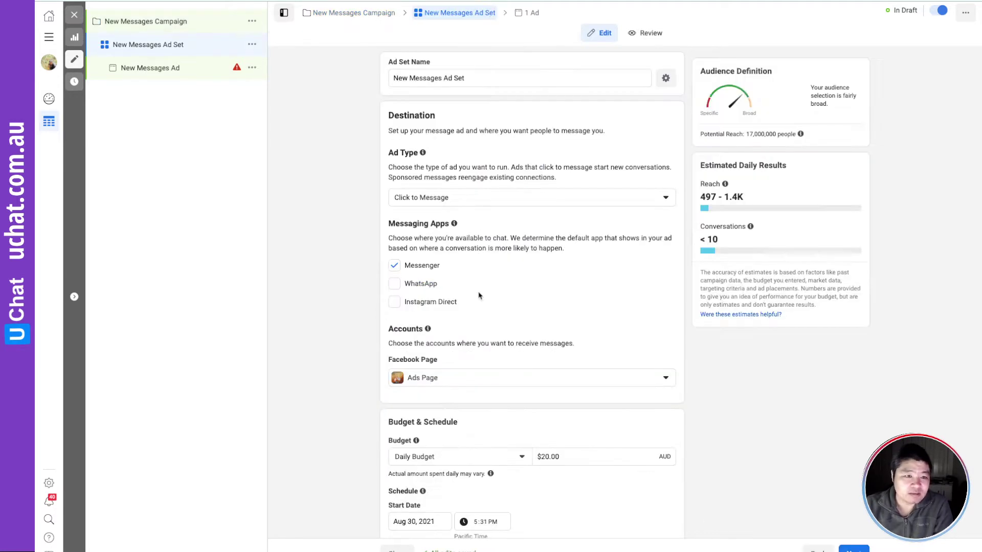
scroll(503, 221, "down", 1)
scroll(503, 221, "down", 3)
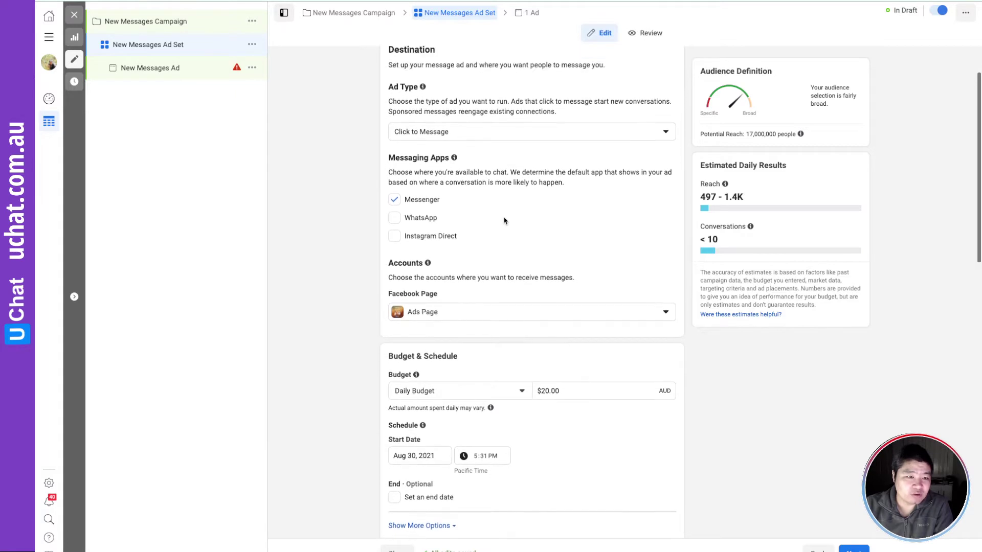
scroll(504, 220, "up", 1)
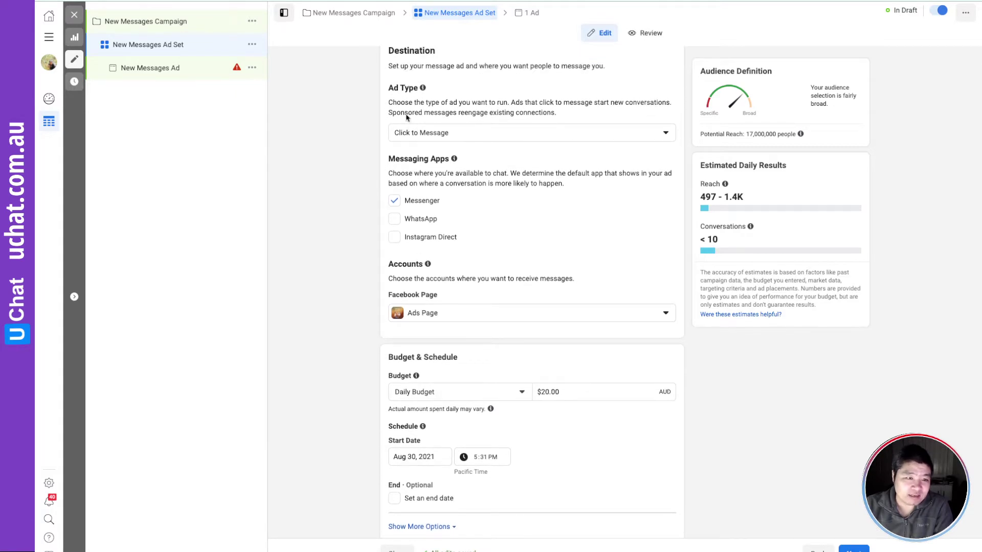
left_click(440, 135)
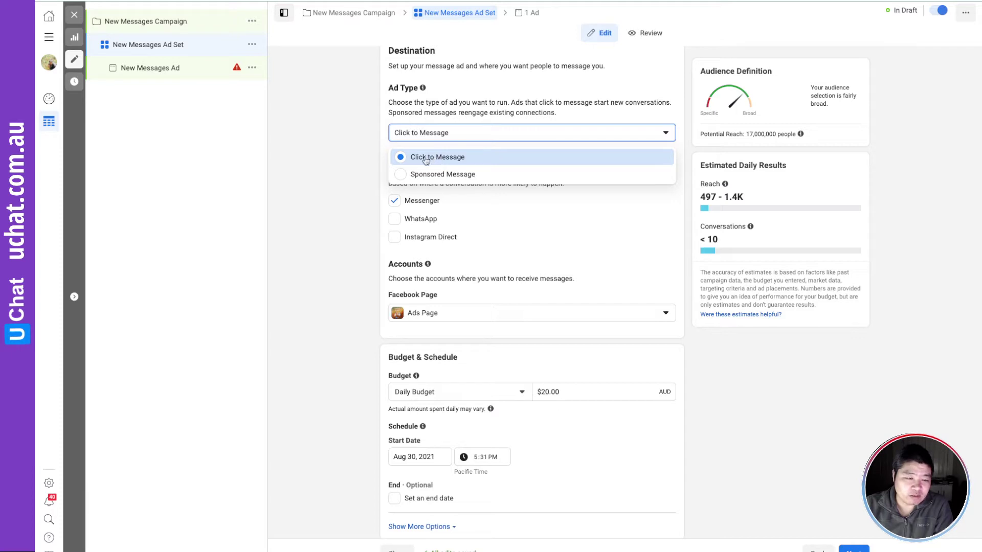
left_click(440, 158)
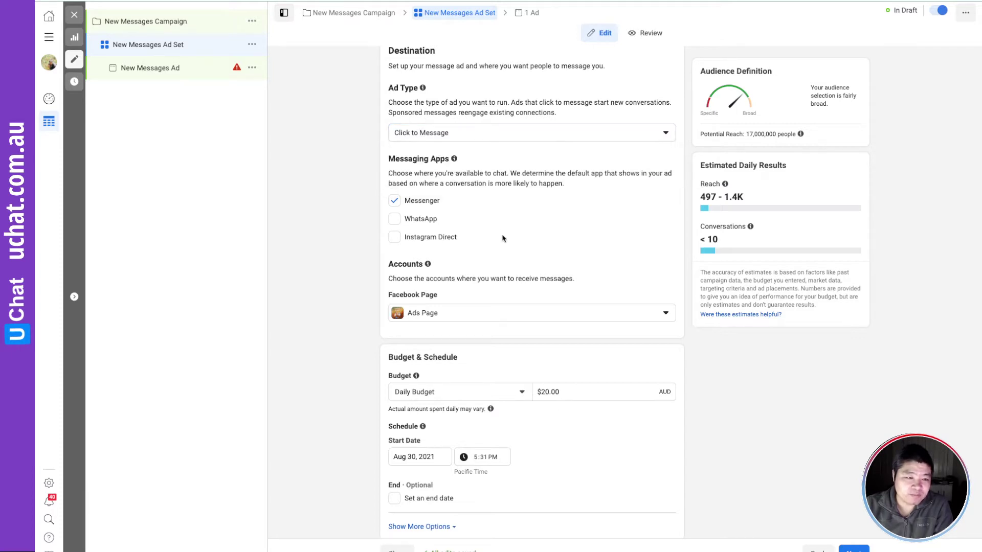
- Review the ad set's messaging apps, Facebook Page, budget, audience and placement settings, and proceed to the ad level
scroll(509, 240, "down", 1)
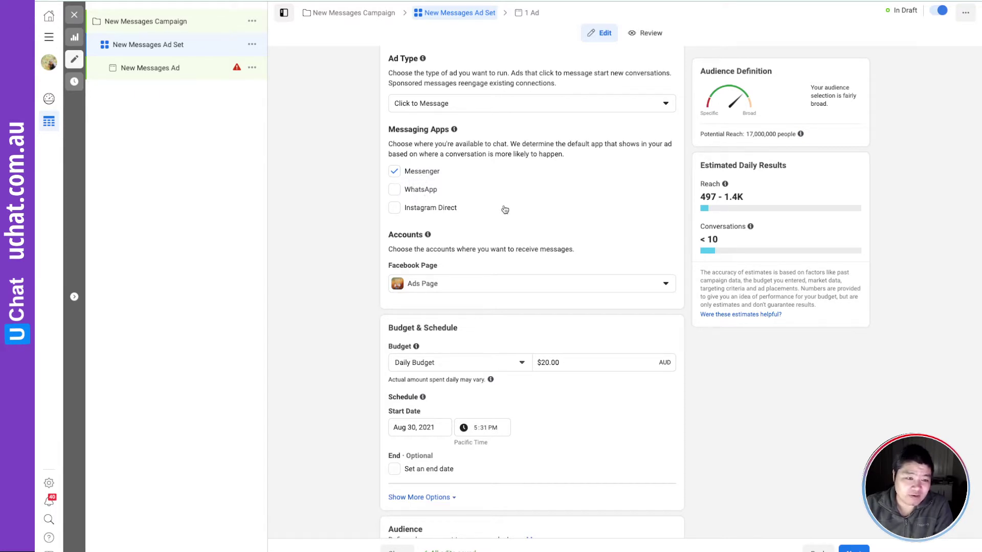
scroll(530, 202, "down", 1)
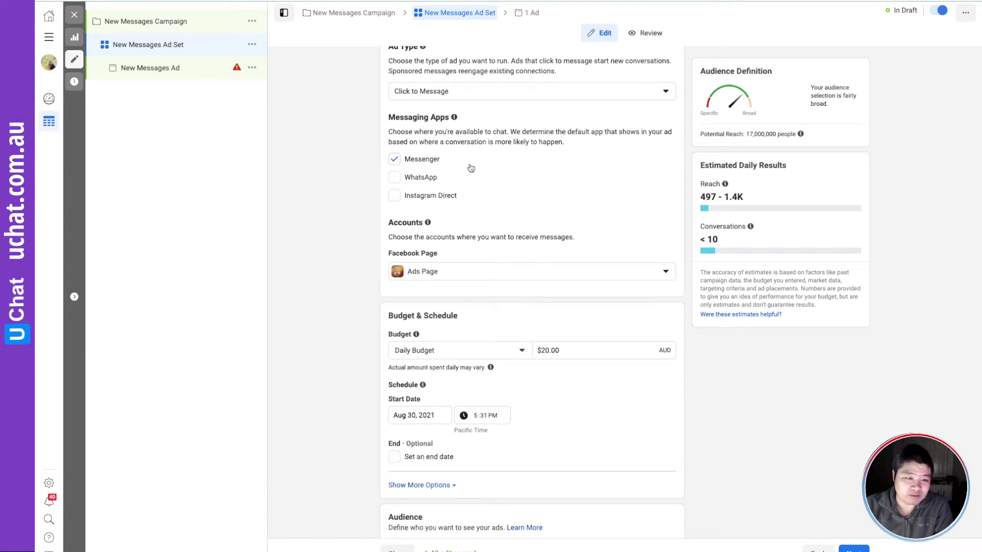
scroll(457, 168, "down", 2)
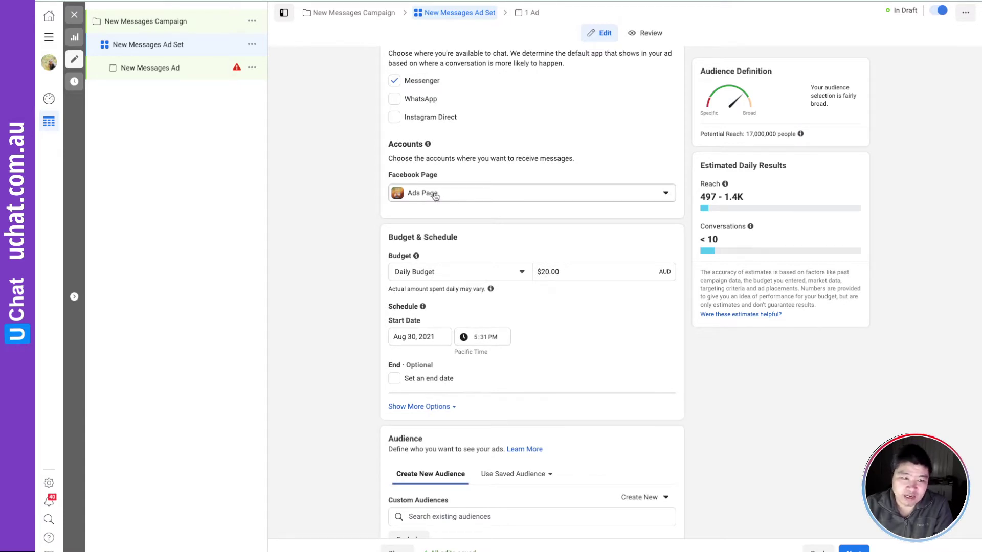
scroll(455, 196, "down", 1)
scroll(457, 196, "down", 7)
scroll(457, 196, "down", 1)
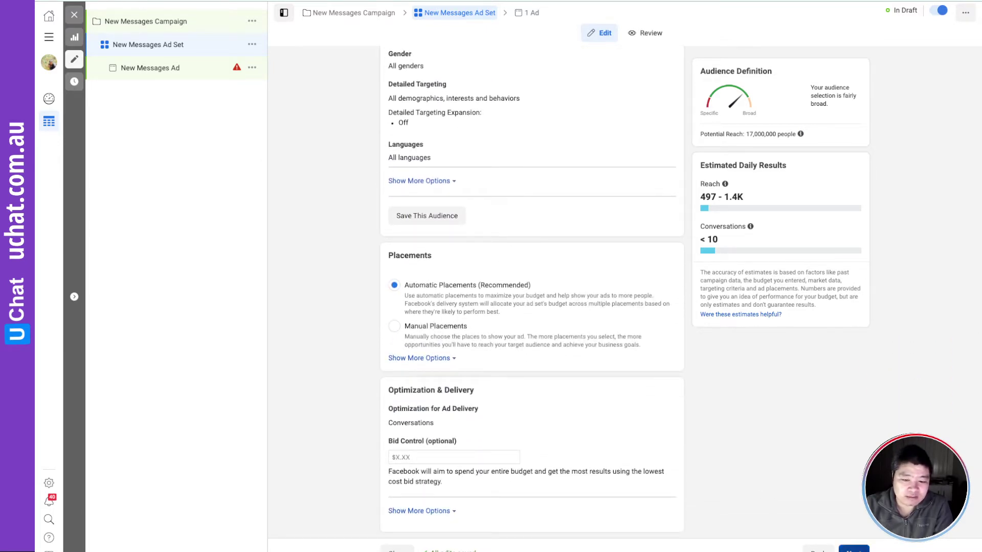
left_click(853, 549)
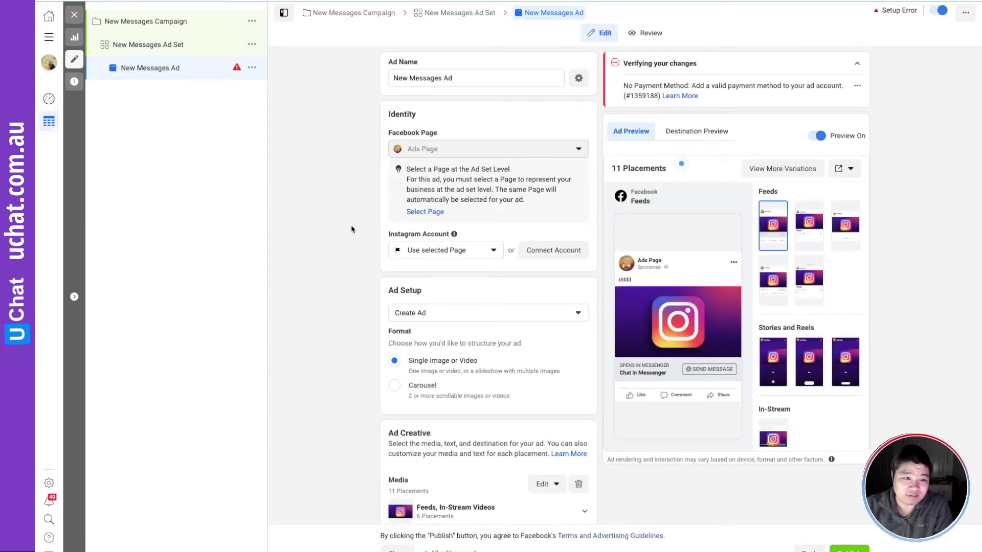
- Review the ad's creative text and choose Send Message as its call to action
scroll(452, 158, "down", 2)
scroll(452, 159, "down", 5)
scroll(452, 158, "down", 1)
left_click(425, 237)
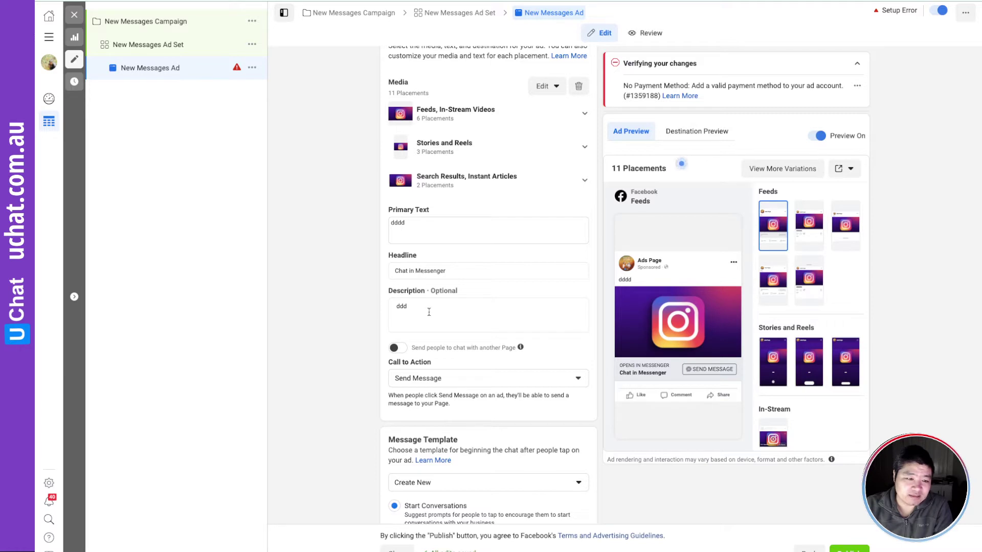
scroll(491, 325, "down", 2)
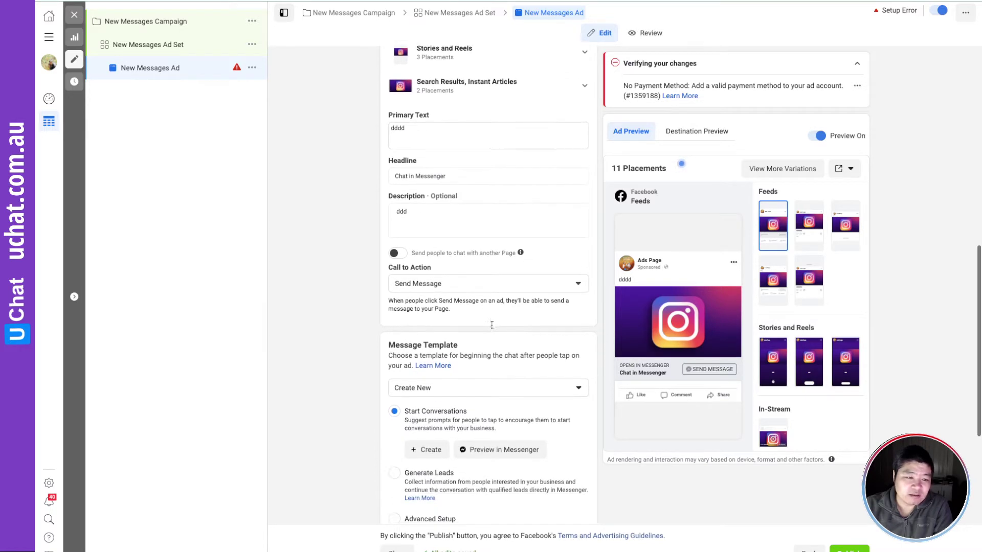
left_click(428, 276)
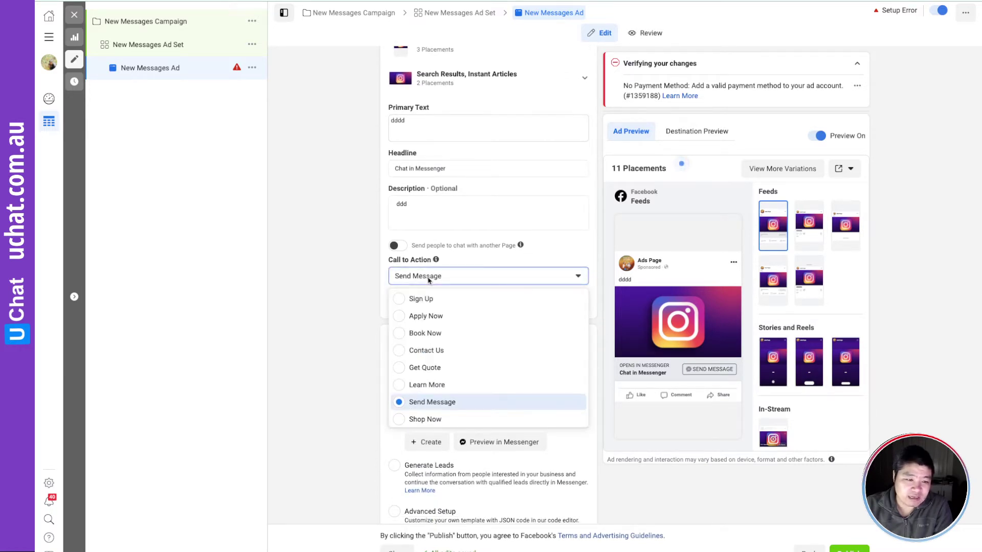
left_click(444, 403)
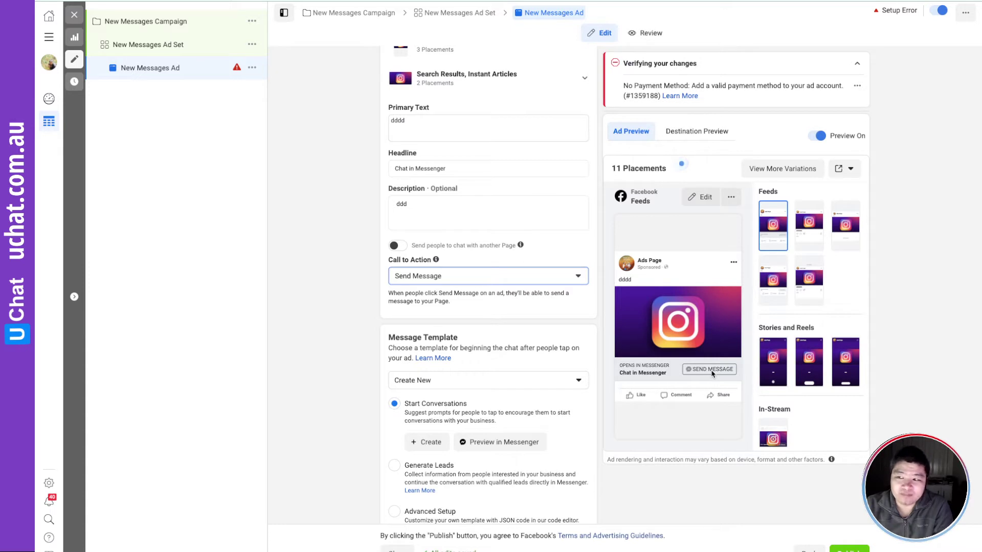
- Start creating a Start Conversations message template and view the available greeting formats
scroll(428, 342, "down", 5)
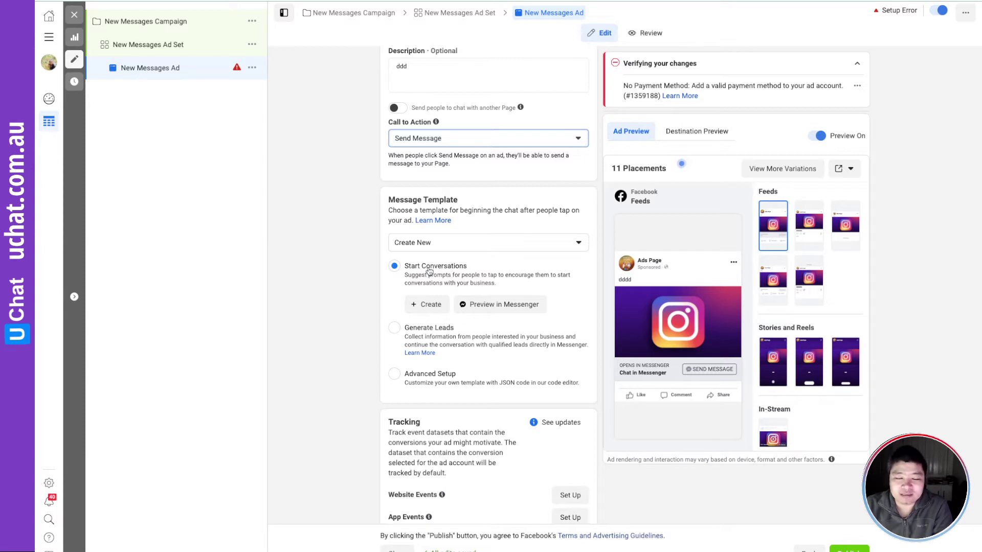
left_click(428, 306)
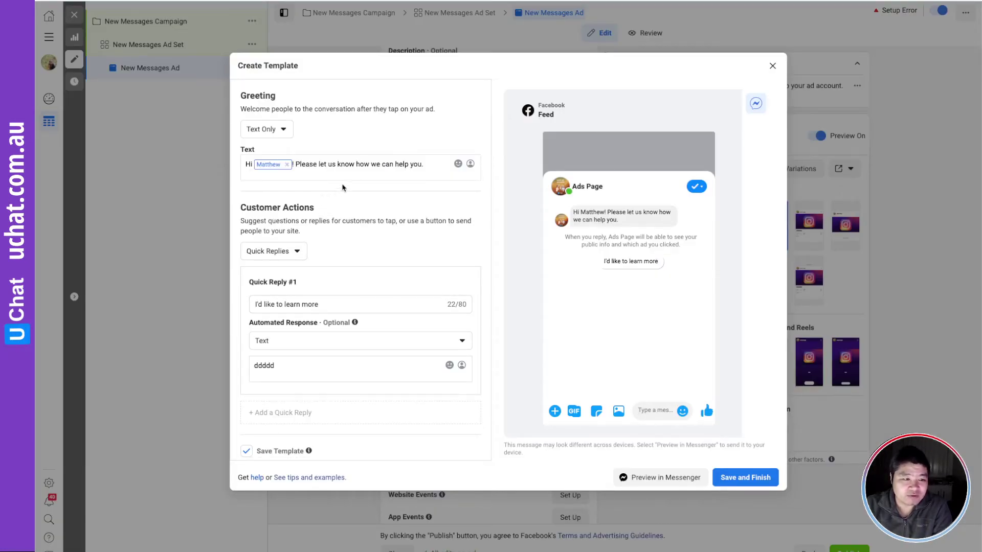
left_click(267, 129)
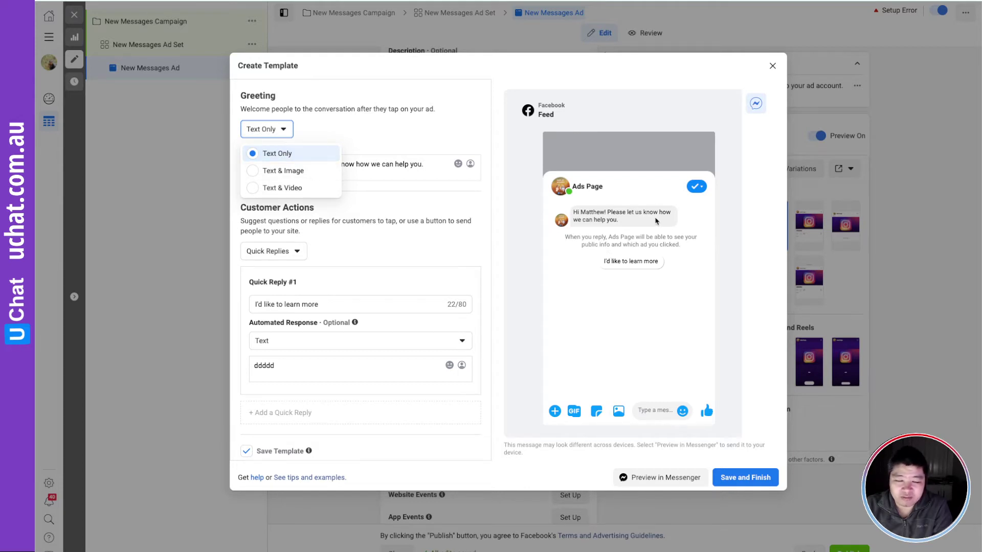
left_click(412, 212)
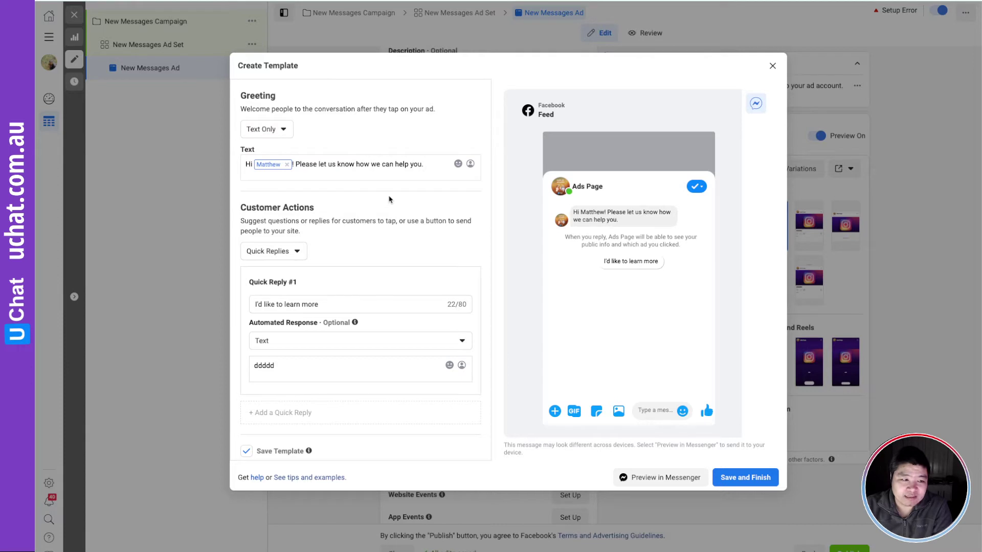
- Choose Quick Replies as the customer action and set the first quick reply's text to "Learn more"
scroll(390, 200, "down", 1)
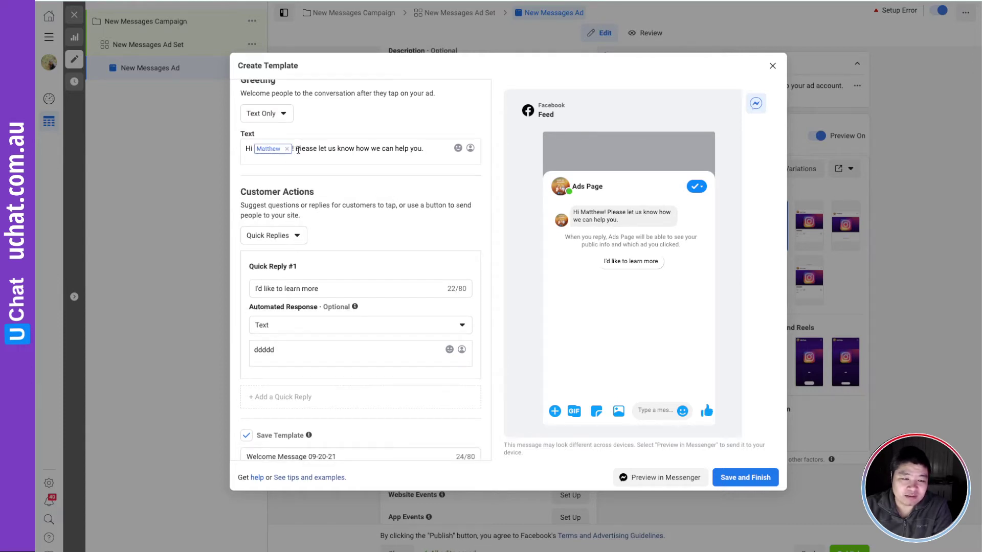
left_click(286, 236)
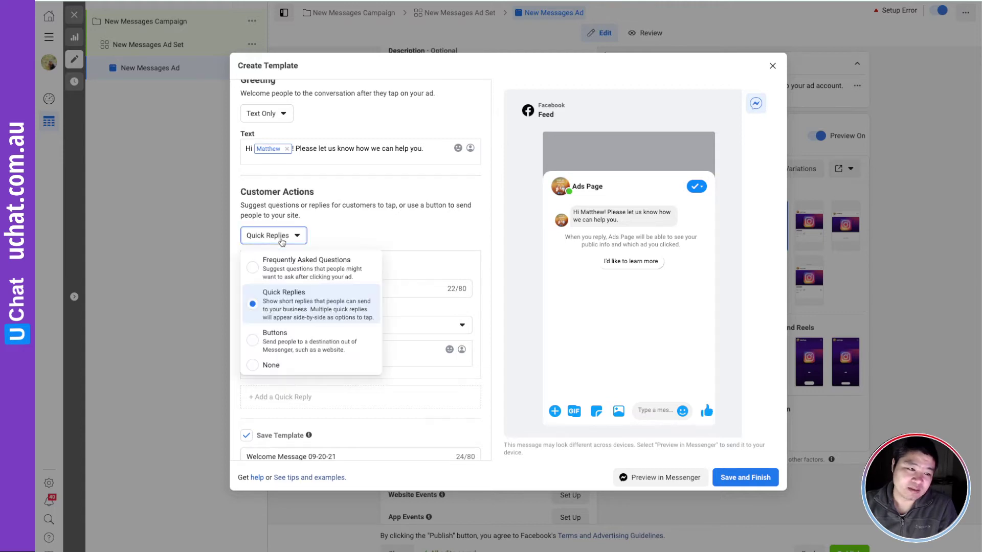
left_click(296, 305)
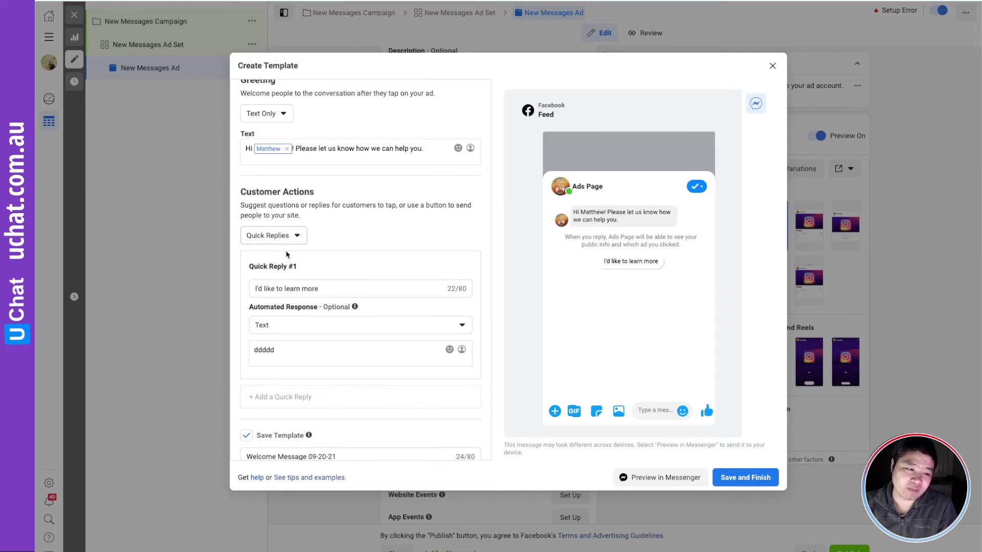
triple_click(307, 289)
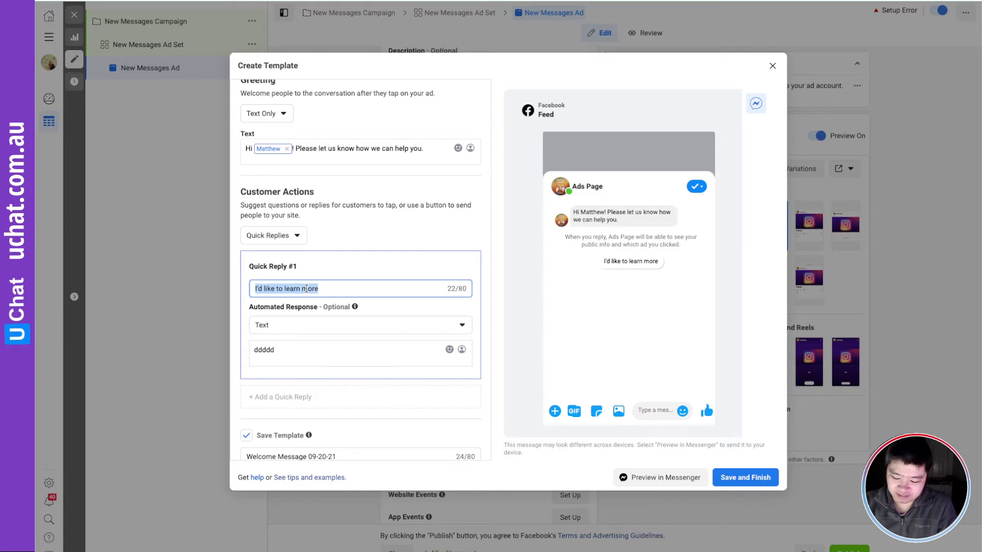
type("Lea")
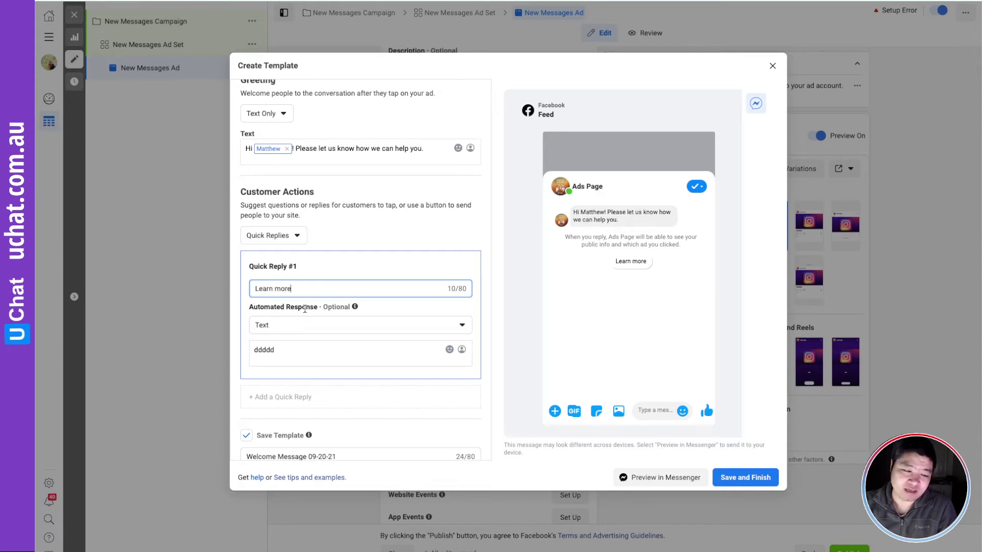
- Set the "Learn more" quick reply's automated response to Connect Your Bot
left_click(304, 326)
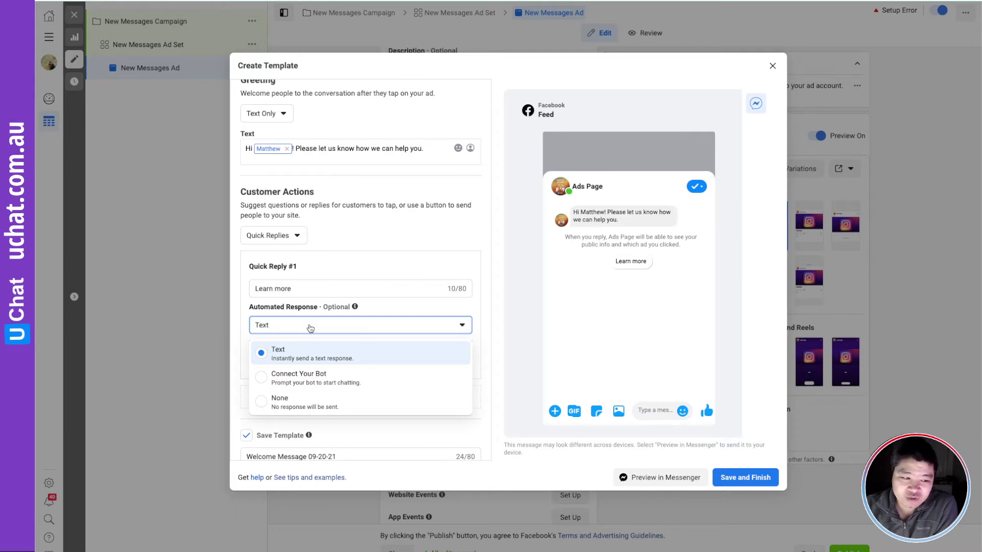
left_click(316, 383)
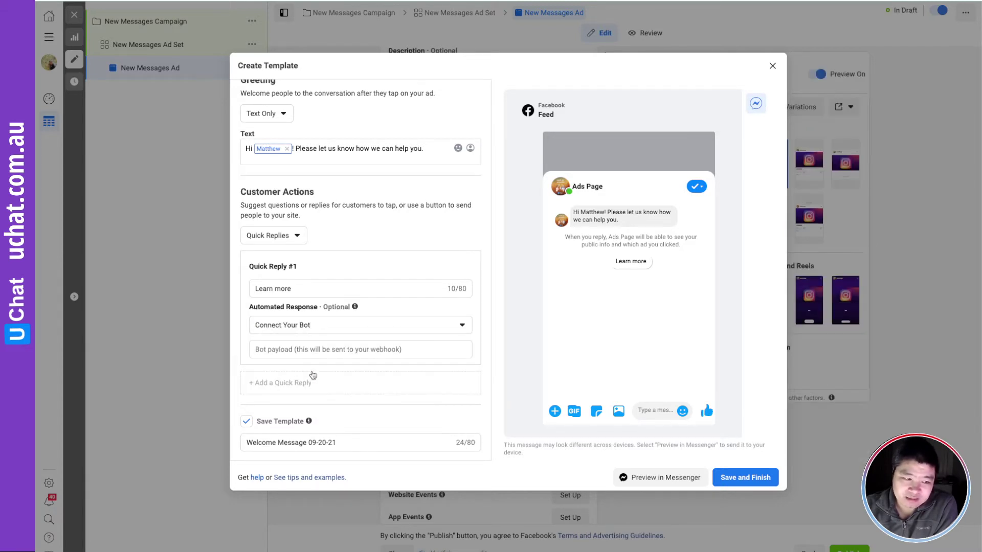
left_click(270, 351)
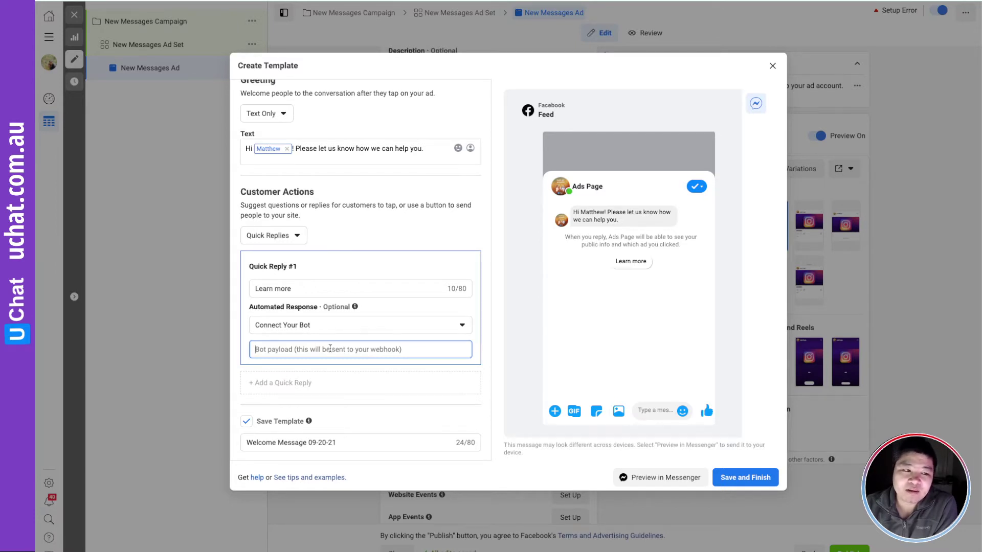
left_click(297, 329)
left_click(295, 378)
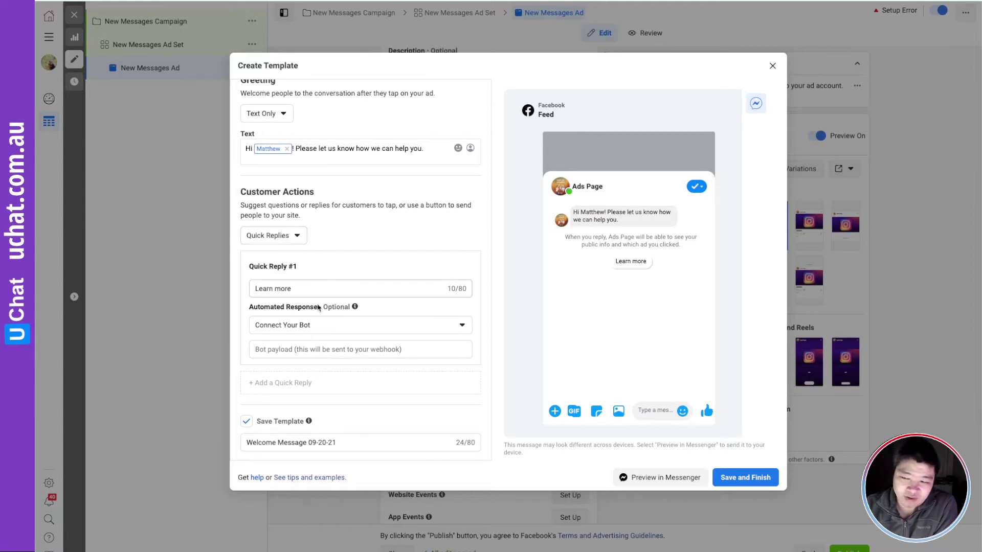
- Switch the customer actions to Buttons and give the first button the text "Learn more" and the Send a postback action
left_click(283, 236)
left_click(291, 343)
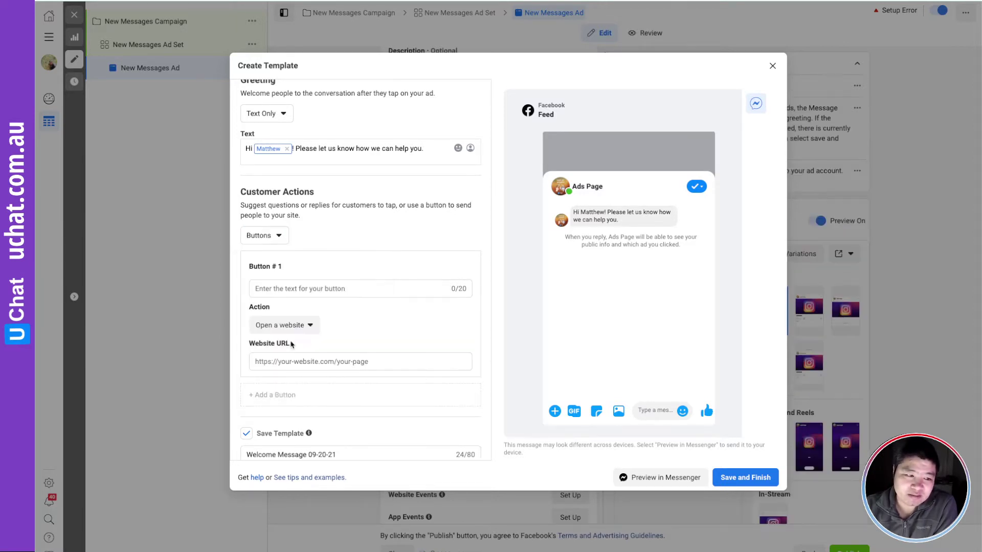
left_click(284, 290)
type("Learn mo")
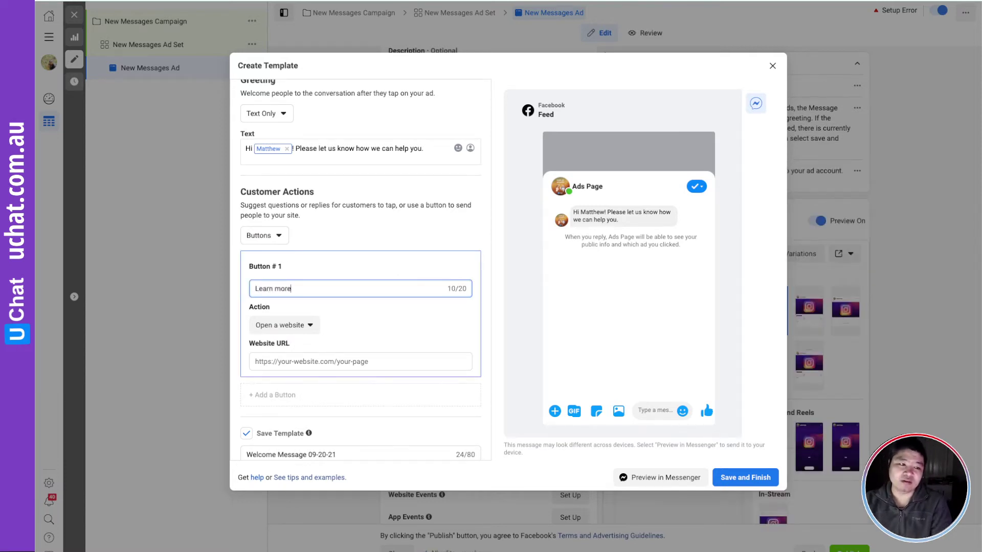
type("re")
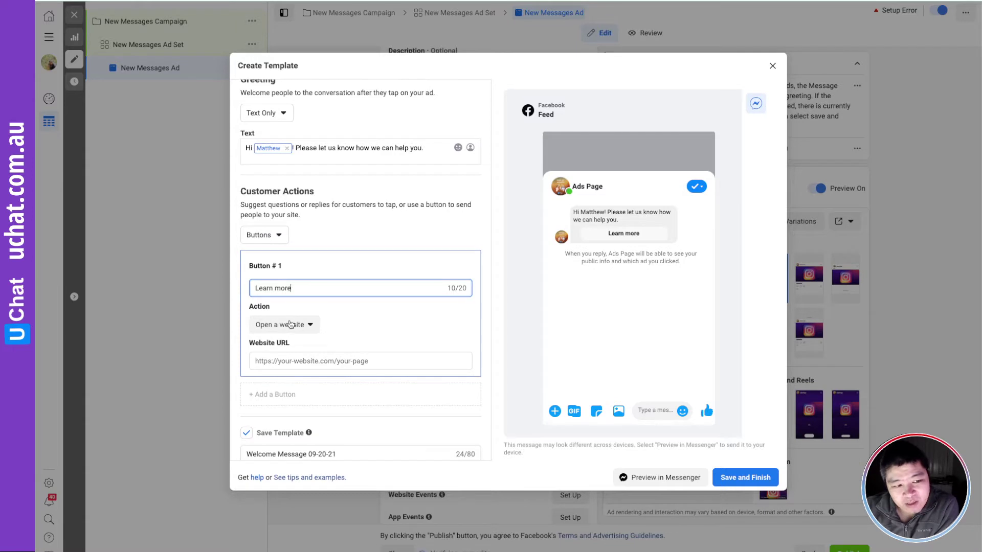
left_click(289, 325)
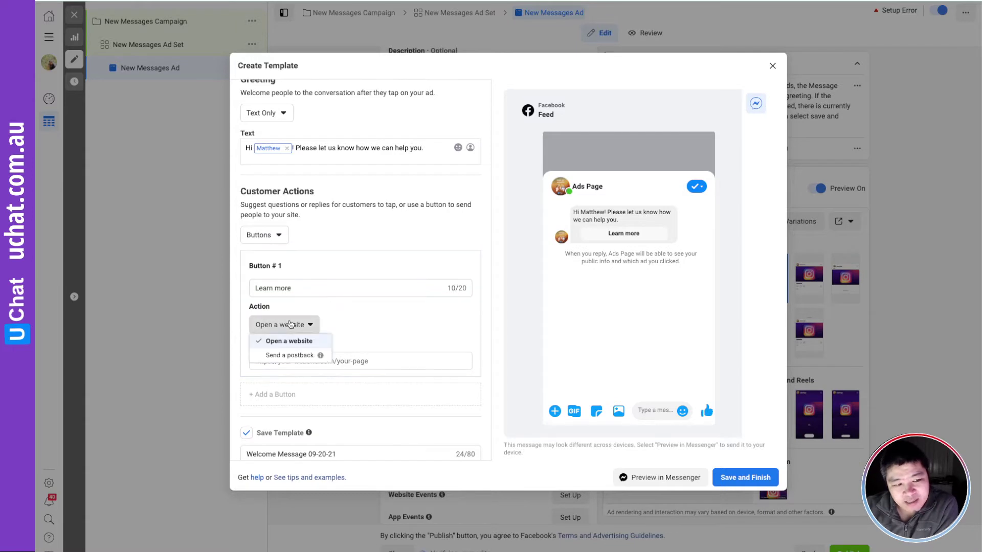
left_click(293, 356)
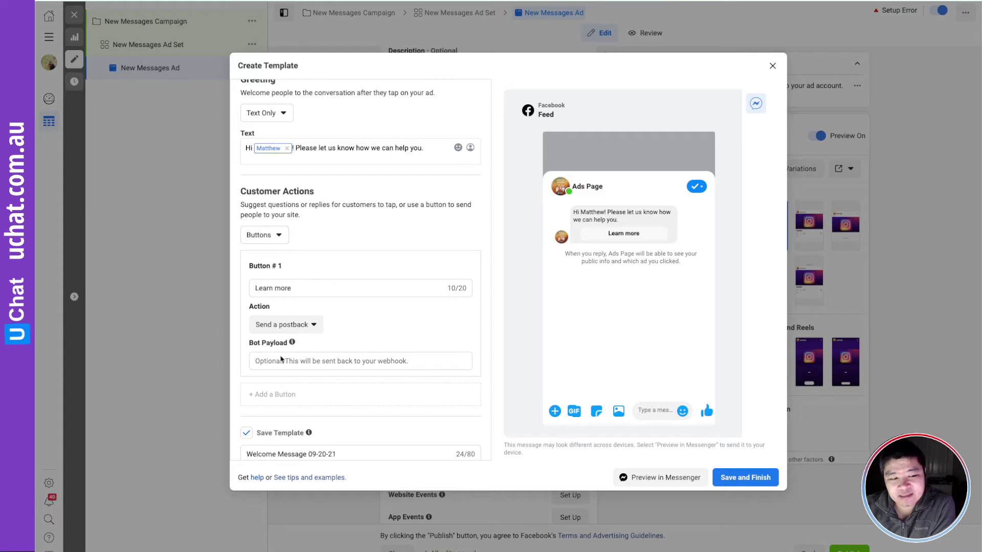
- Switch the customer actions to Quick Replies and set the first quick reply's automated response to Connect Your Bot
left_click(264, 236)
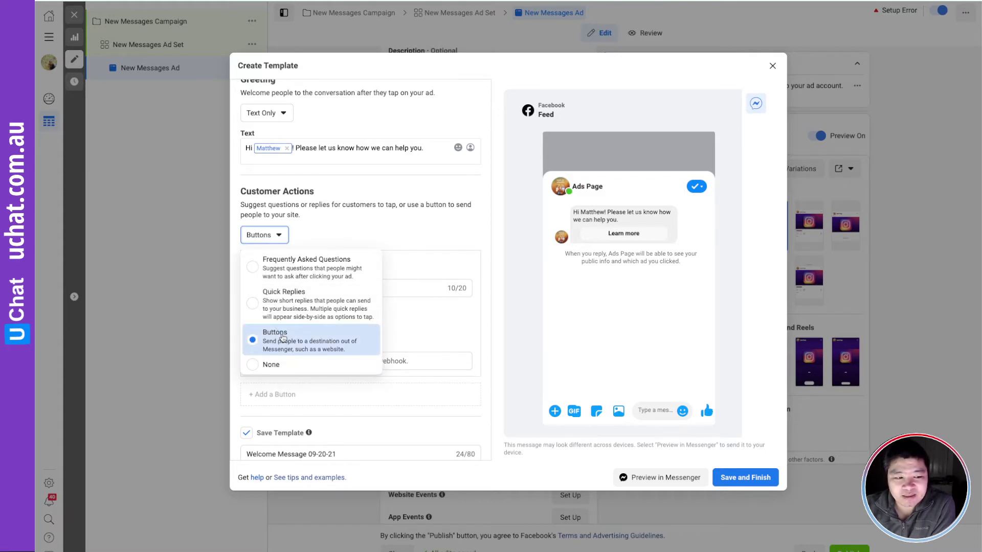
left_click(413, 330)
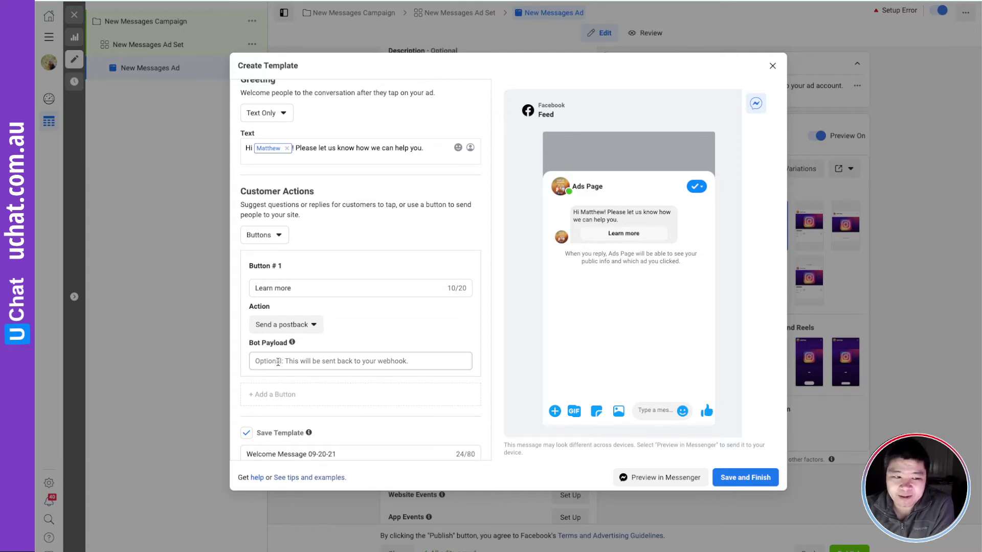
left_click(267, 236)
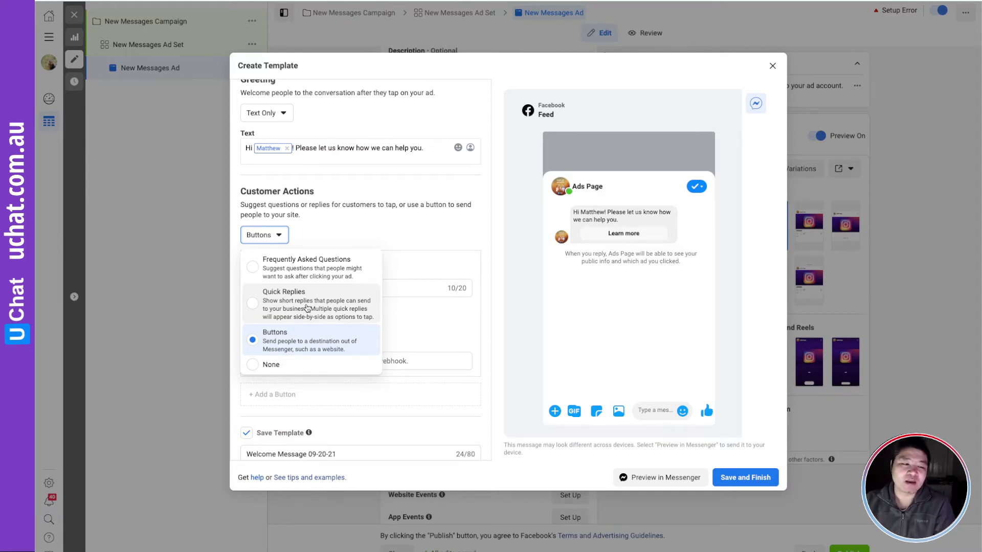
left_click(307, 307)
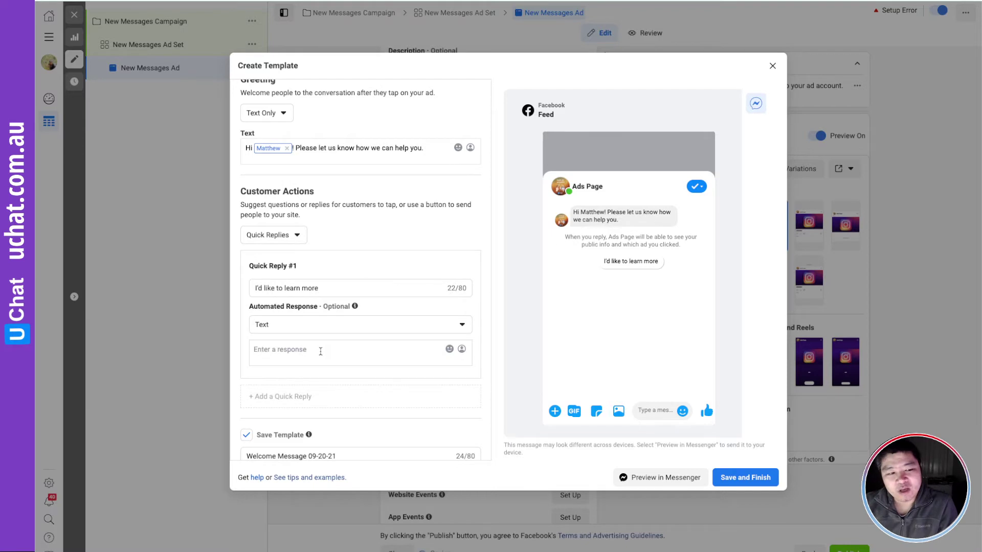
left_click(295, 325)
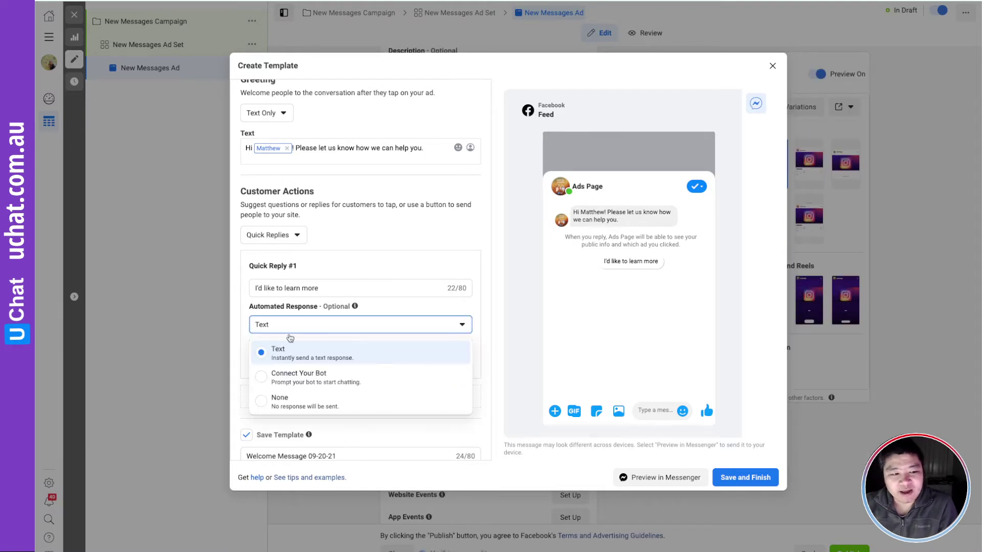
left_click(298, 381)
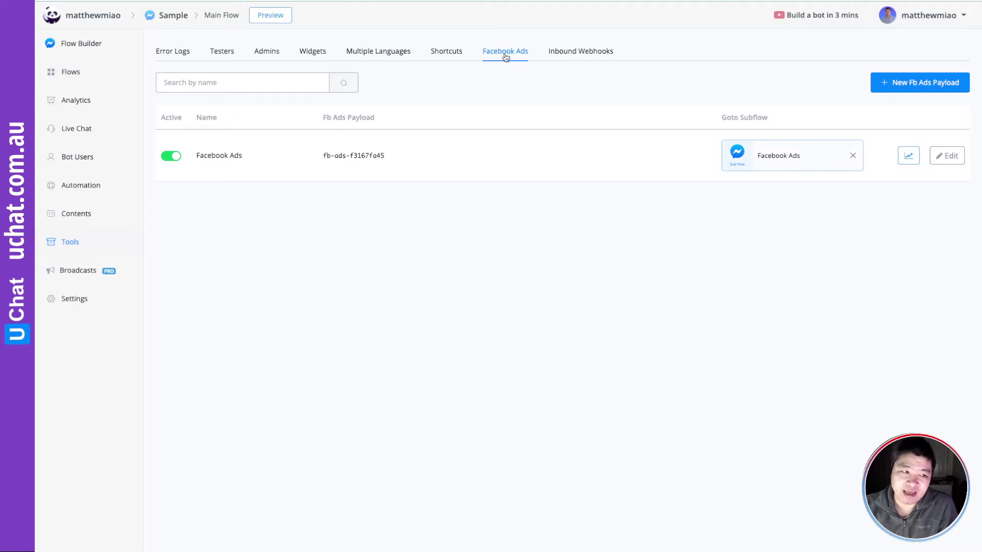
- In UChat, create a new Fb Ads payload named "Live demo" and link it to the Facebook Ads sub flow
left_click(919, 83)
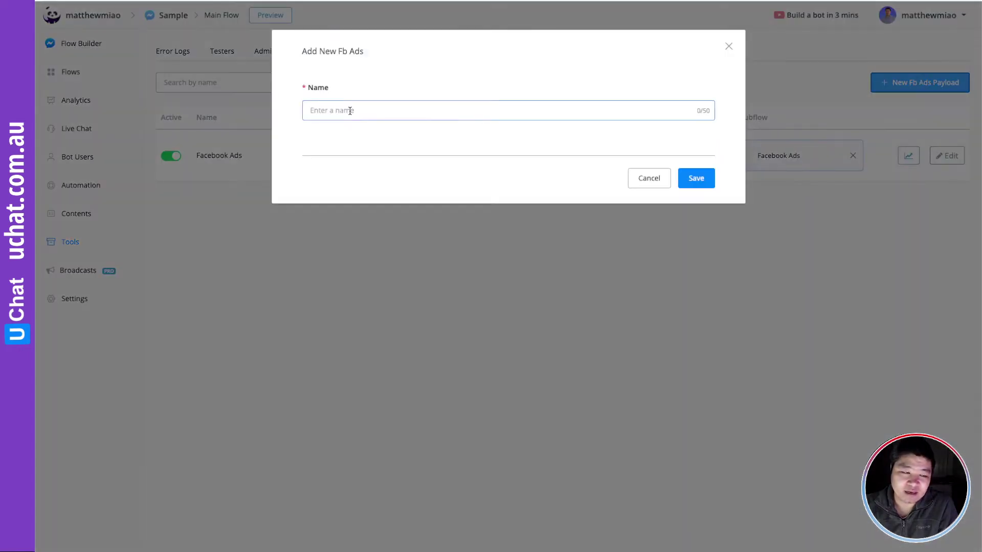
type("Live demo")
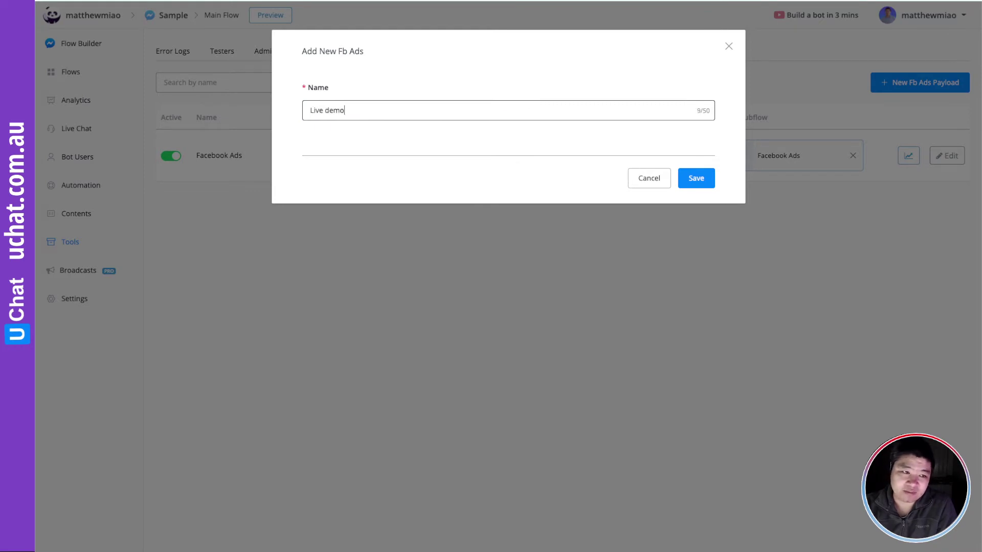
left_click(710, 185)
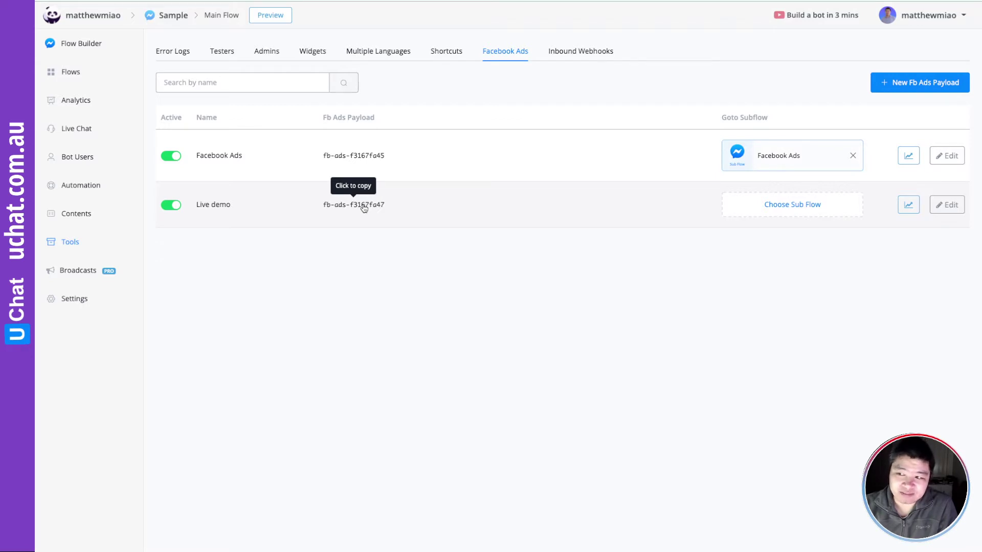
left_click(363, 205)
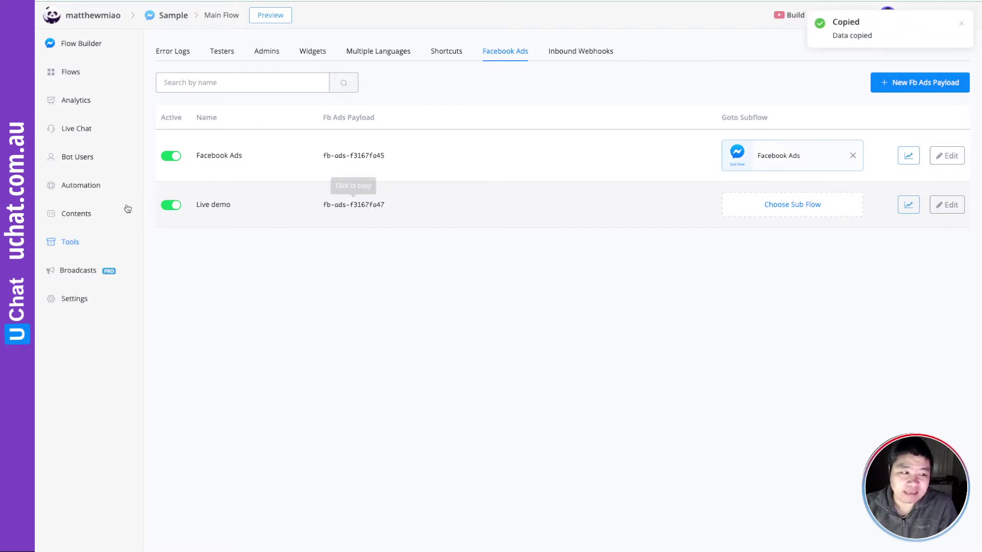
left_click(171, 207)
left_click(171, 208)
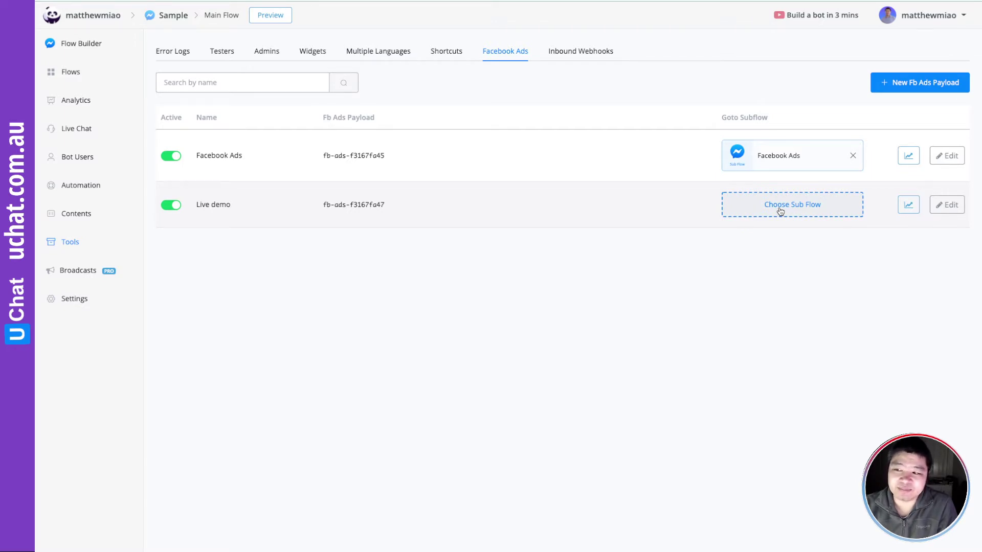
left_click(779, 210)
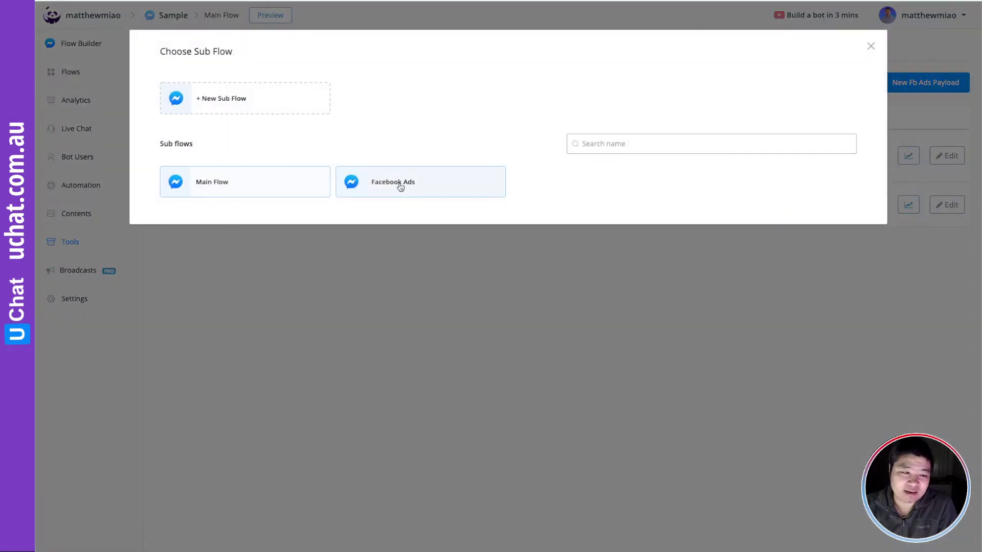
left_click(405, 182)
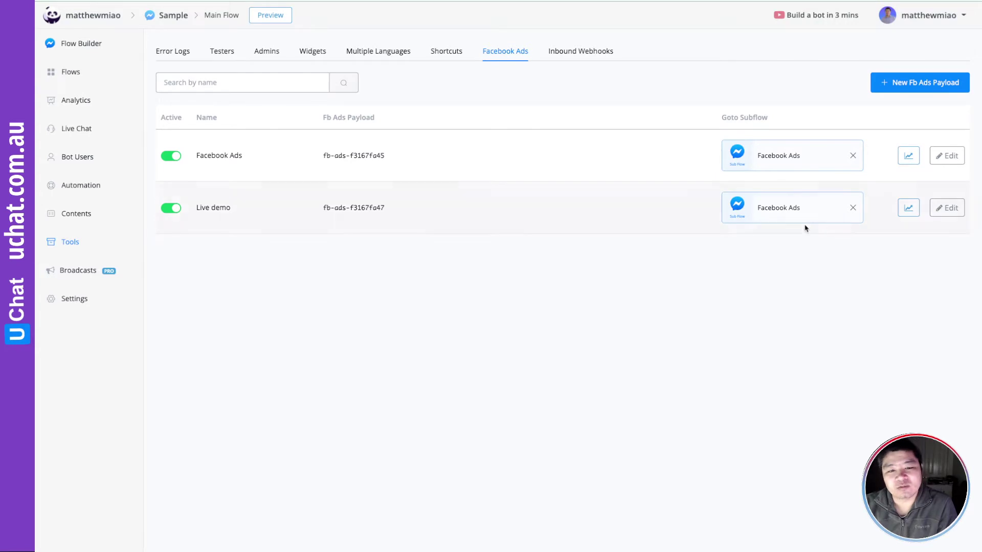
- Copy the Live demo payload into the bot payload of Quick Reply #1 and preview the template in Messenger
left_click(353, 208)
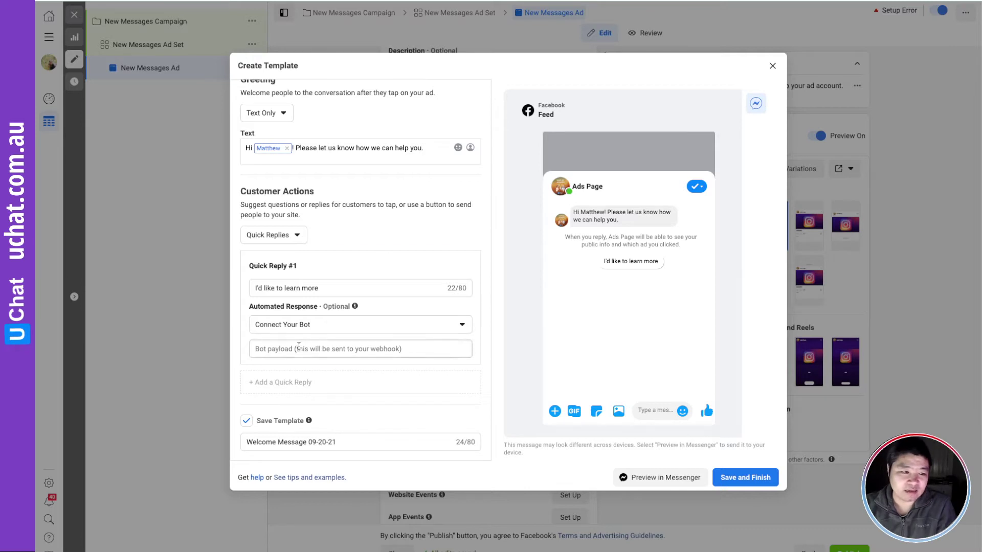
left_click(302, 347)
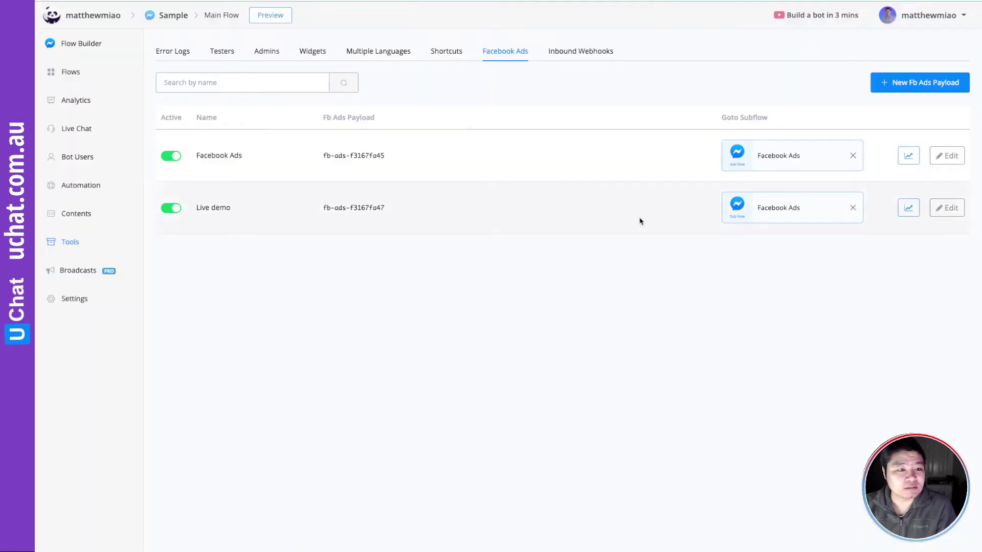
left_click(364, 208)
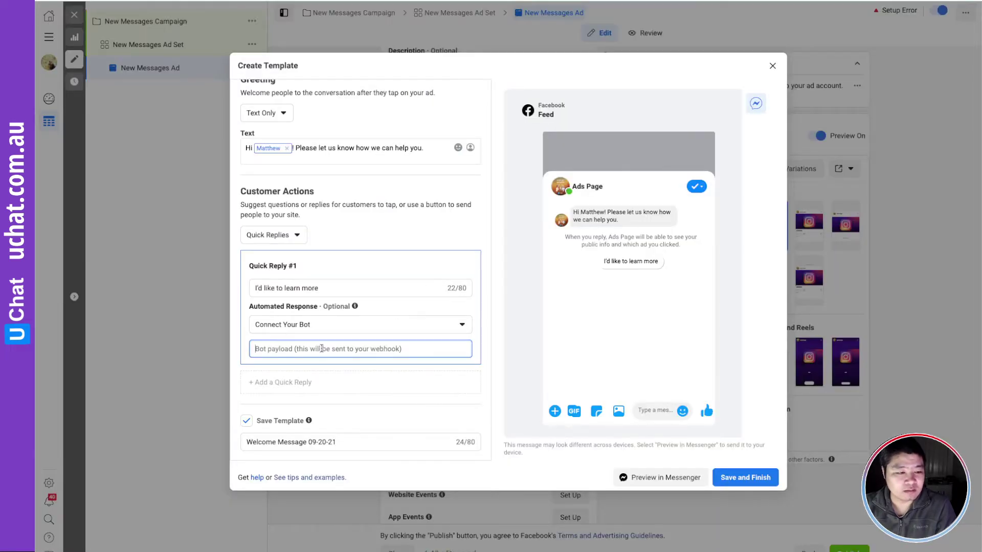
right_click(321, 349)
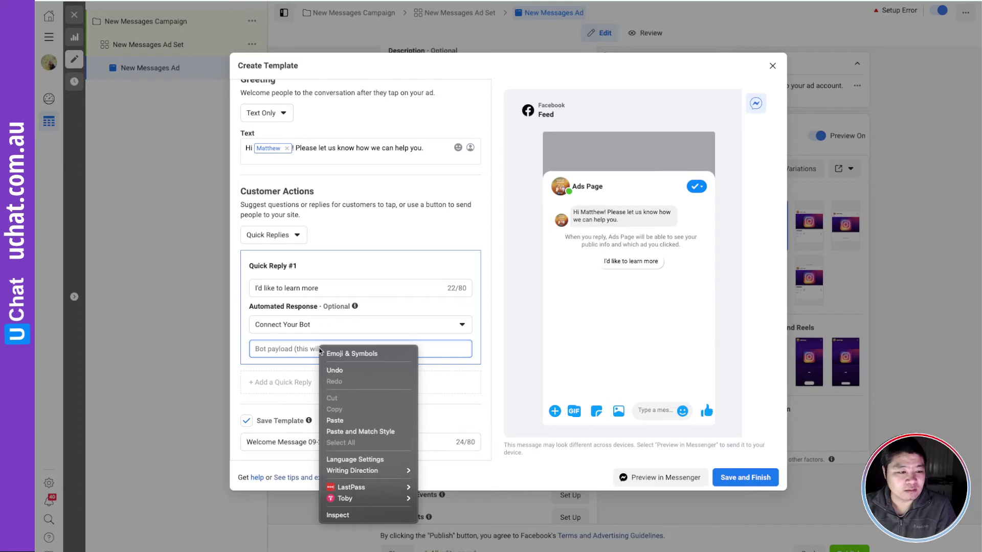
left_click(346, 420)
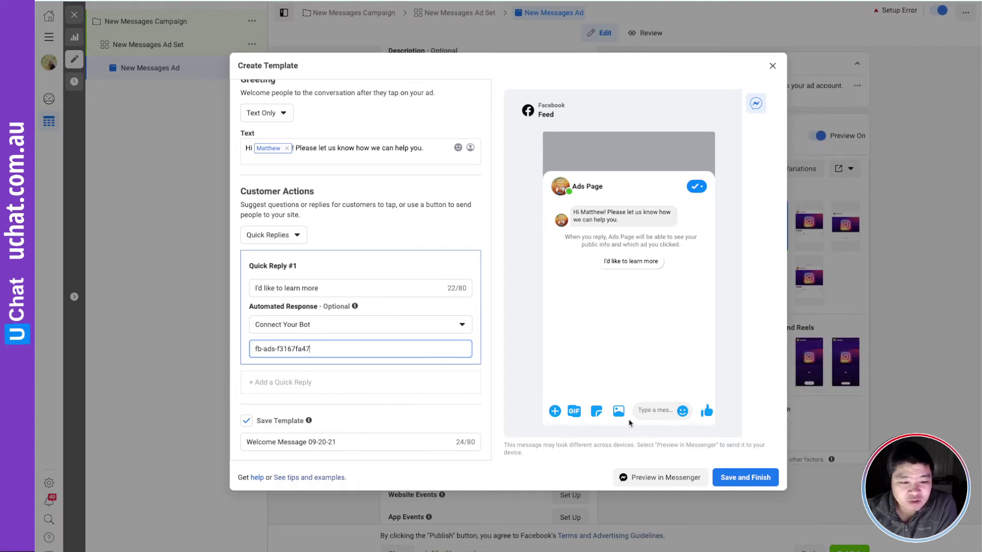
left_click(651, 478)
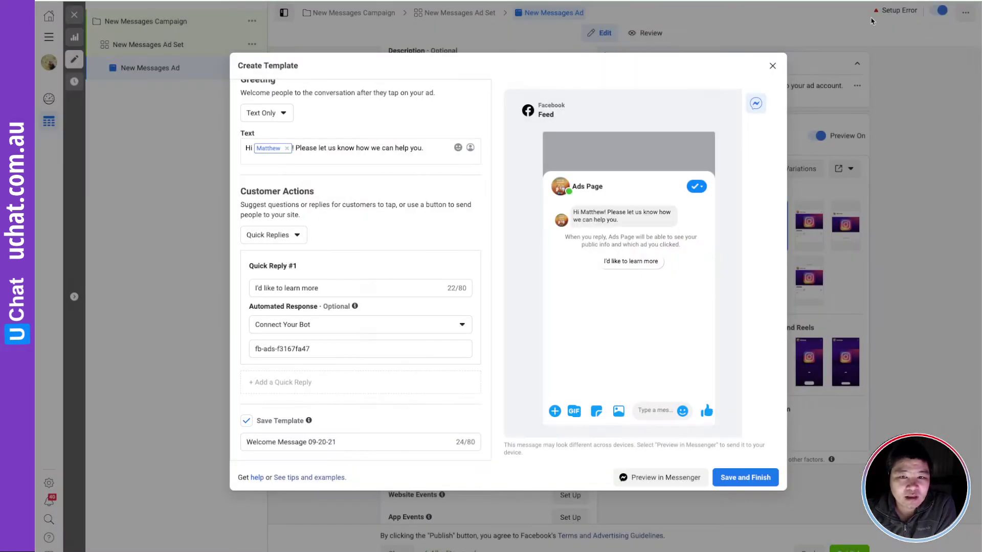
left_click(639, 223)
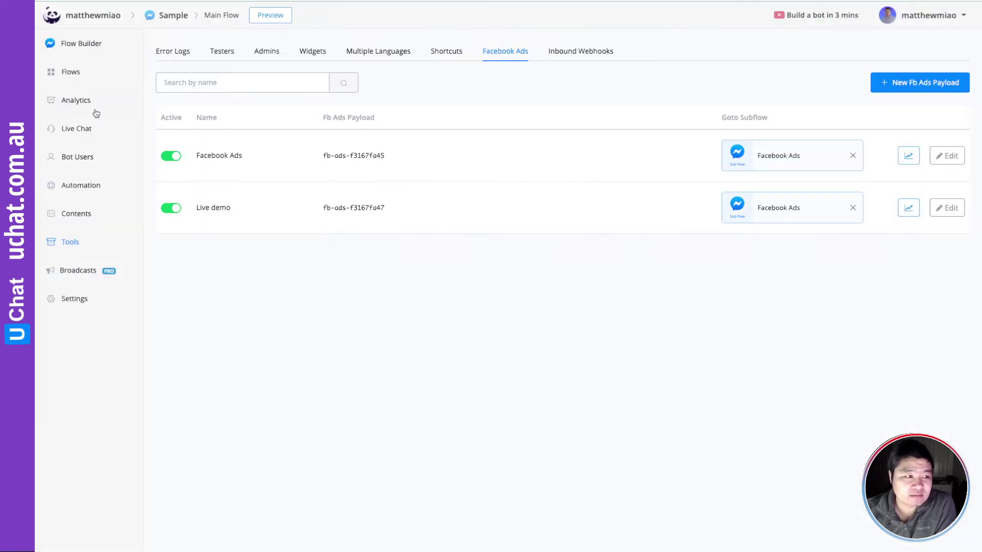
- In UChat's Facebook Ads sub flow, delete the connection between Send Message #1 and Send Message #2 and publish the flow
left_click(76, 77)
left_click(909, 193)
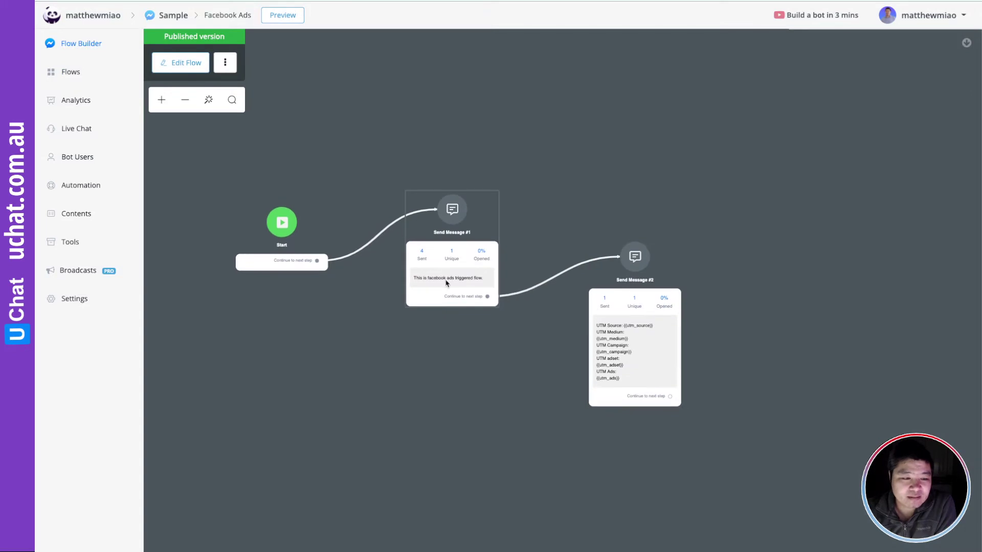
scroll(445, 284, "up", 5)
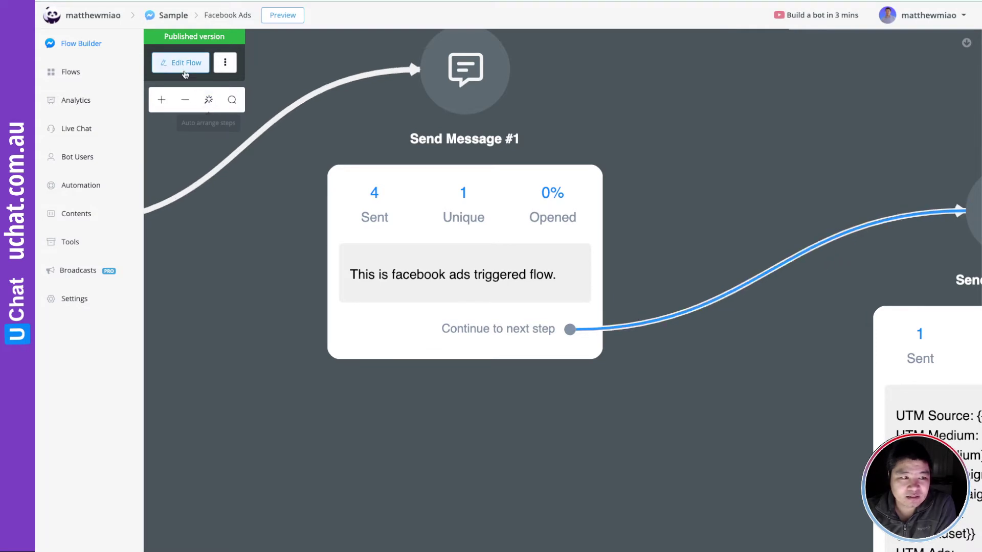
left_click(180, 63)
mouse_move(678, 277)
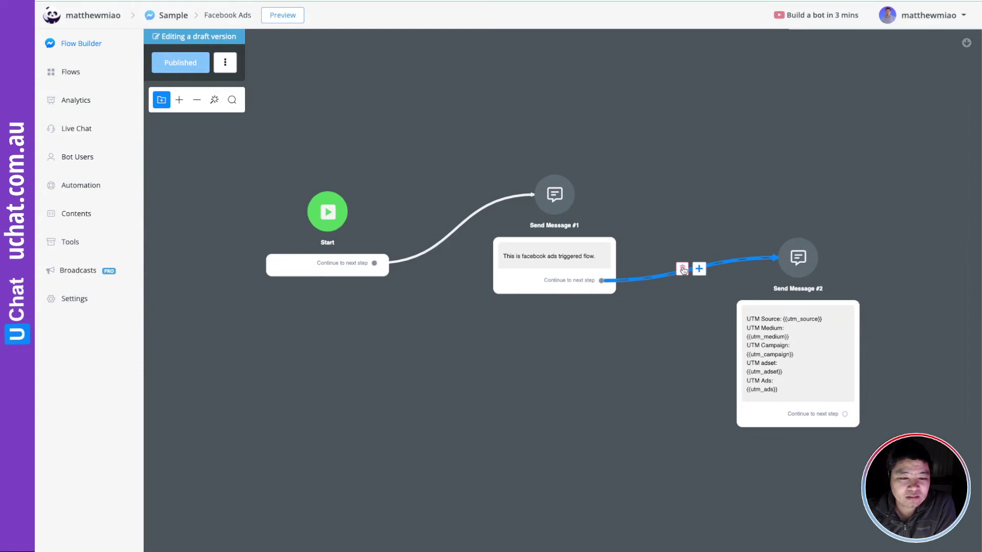
left_click(681, 269)
left_click(586, 306)
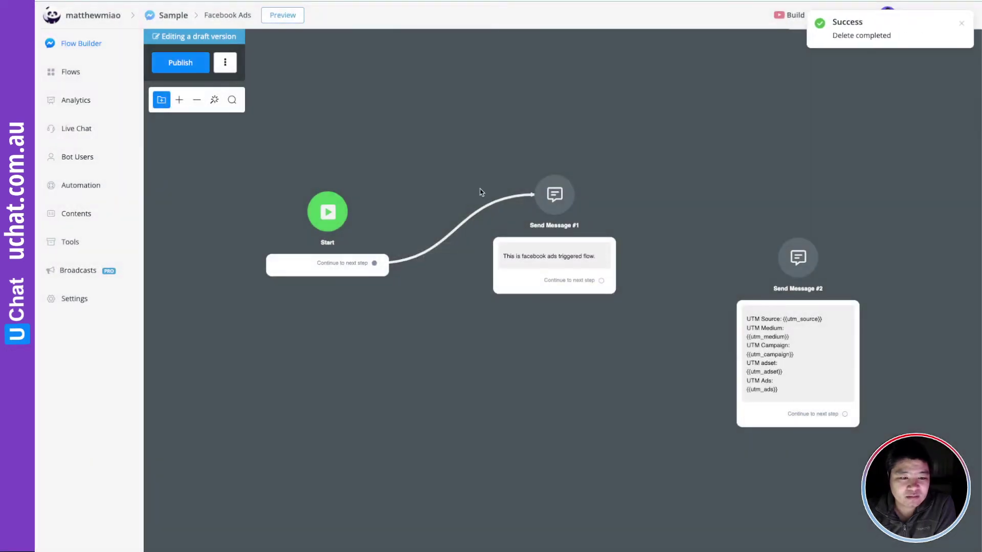
left_click(186, 68)
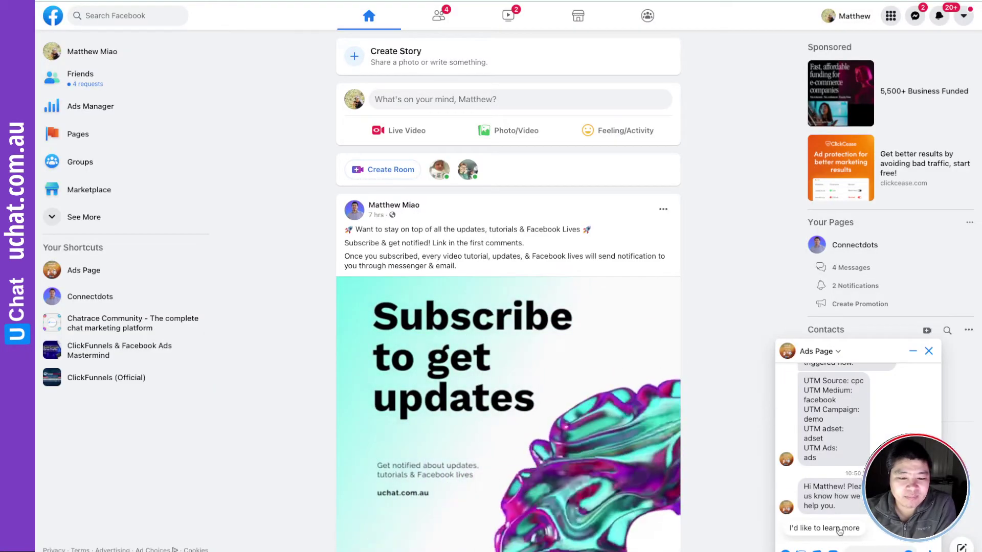
- Test the template by sending the "I'd like to learn more" quick reply in the Ads Page chat on Facebook
left_click(839, 530)
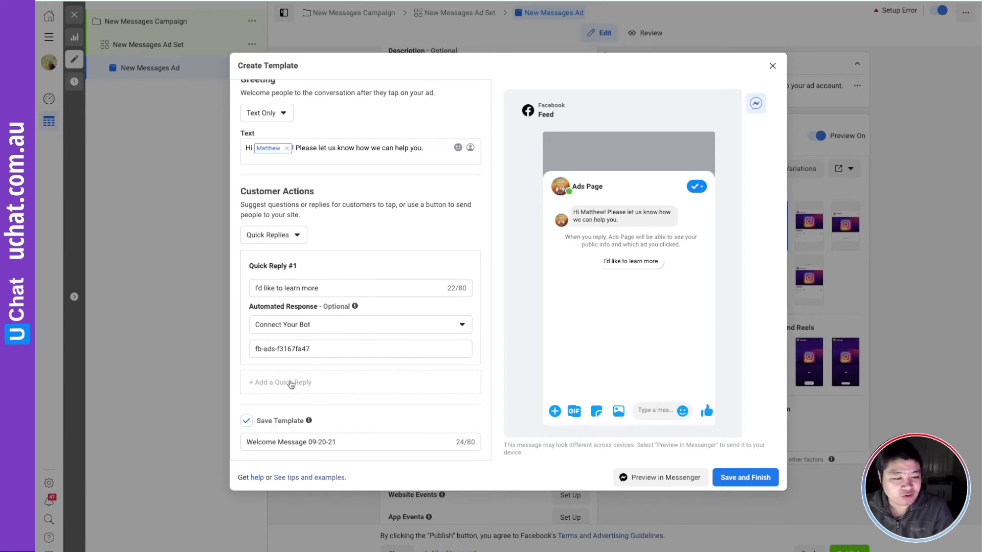
- Try a second quick reply with the Connect Your Bot automated response and remove it
left_click(293, 382)
scroll(317, 402, "down", 2)
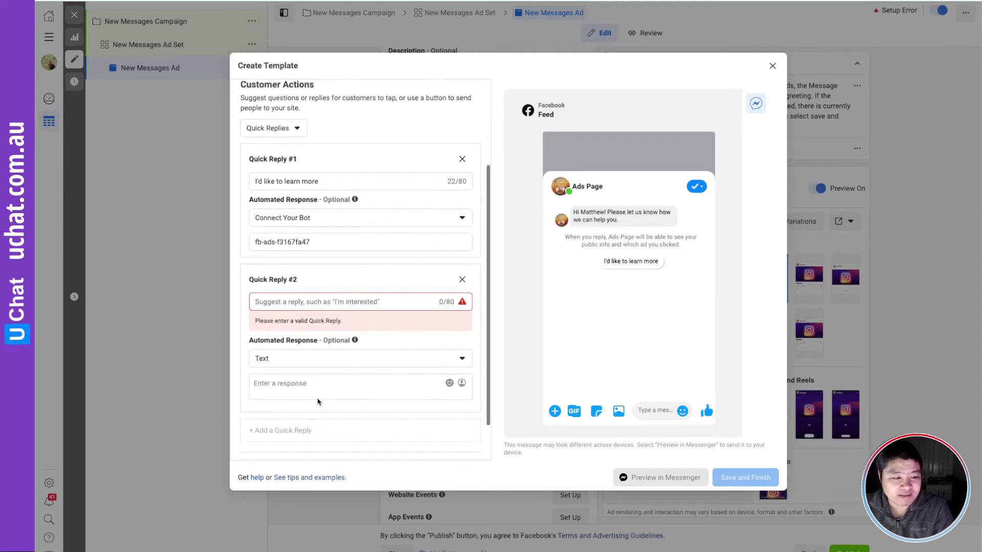
left_click(282, 361)
left_click(278, 408)
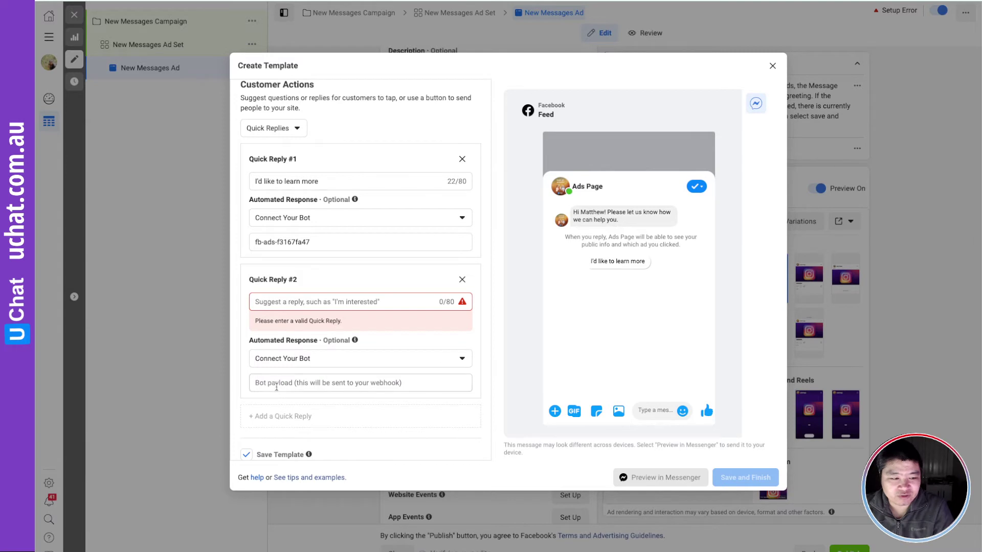
left_click(462, 279)
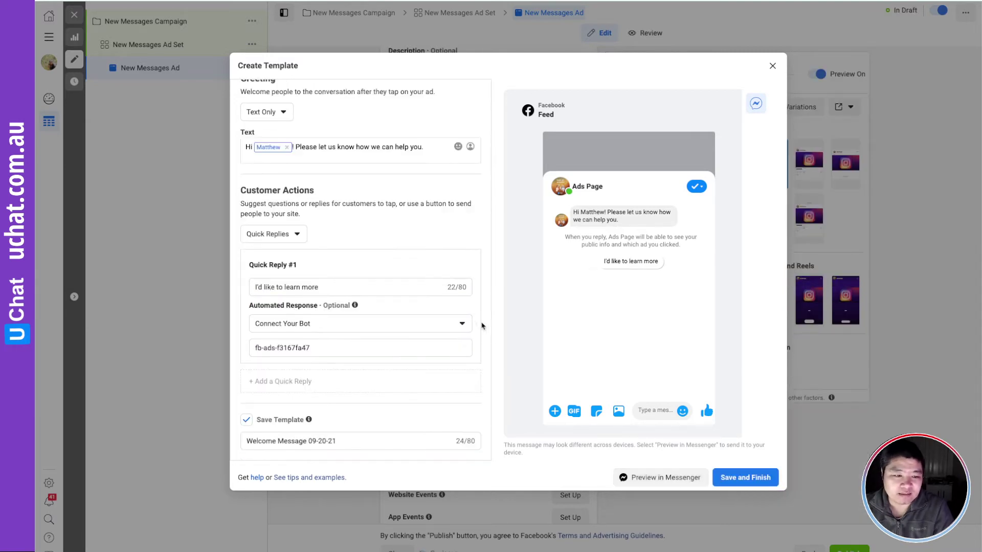
- Change the template's customer actions from quick replies to Buttons and label Button #1 "learn more"
left_click(283, 235)
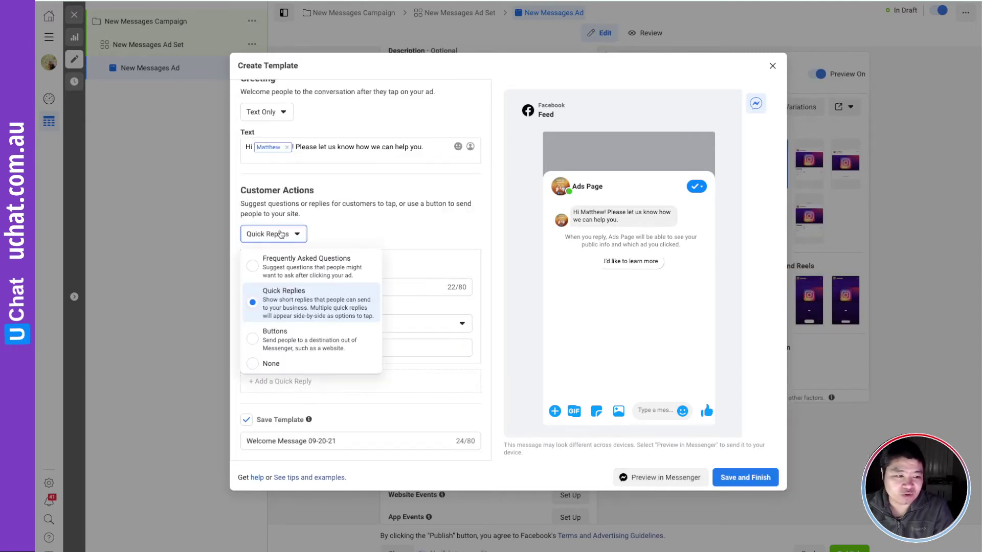
left_click(290, 348)
left_click(274, 287)
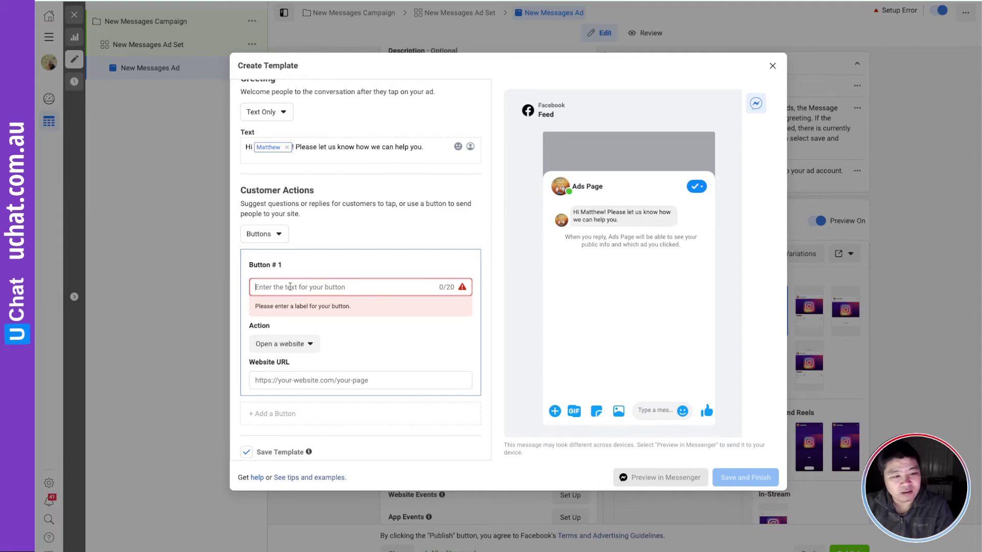
left_click(306, 288)
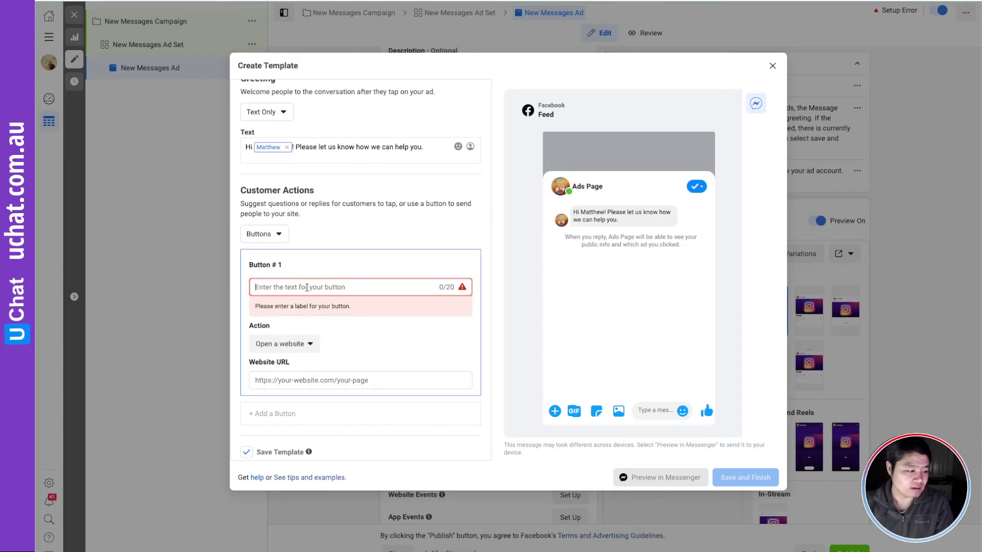
type("I")
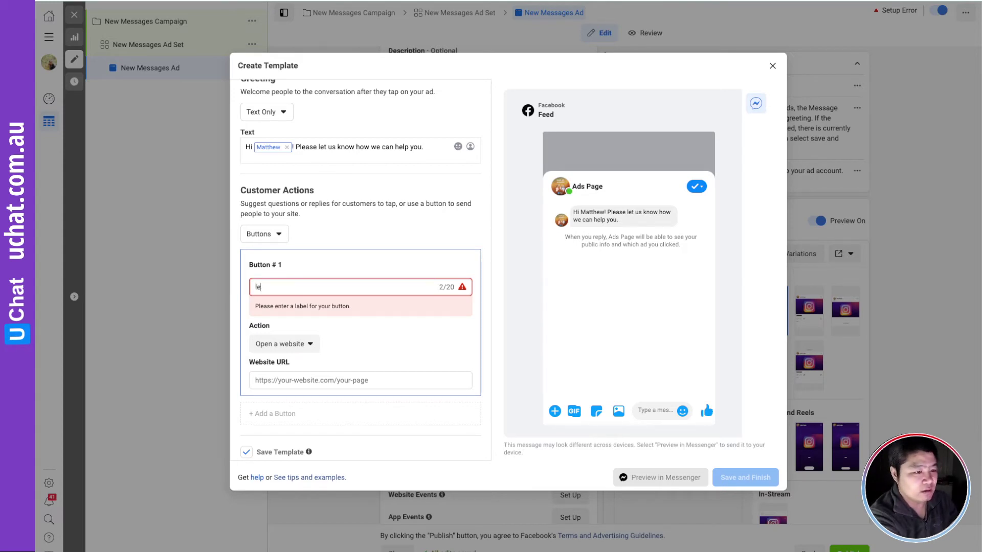
type("earn more")
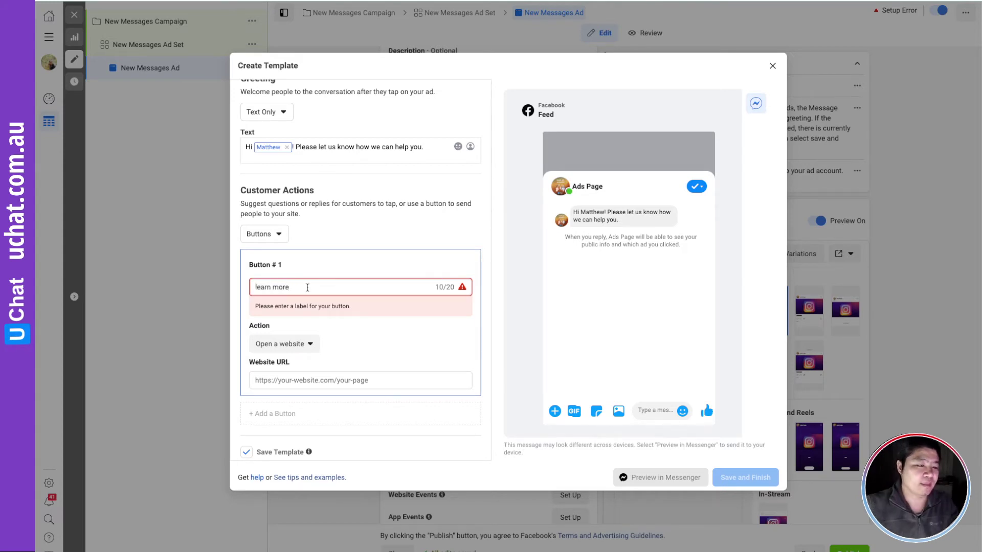
- Set the "learn more" button's action to Send a postback with the copied bot payload fb-ads-f3167fa47
left_click(306, 323)
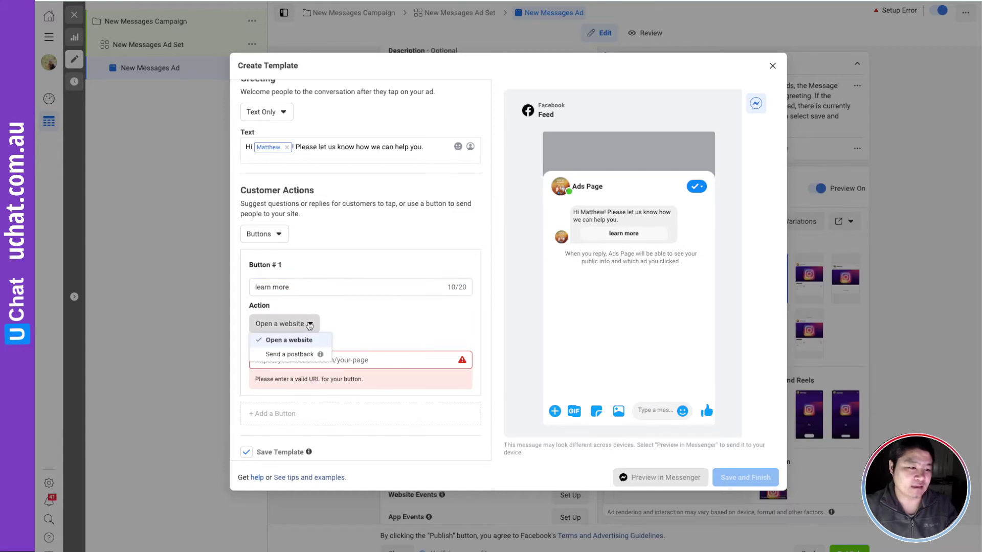
left_click(304, 354)
left_click(268, 360)
right_click(268, 360)
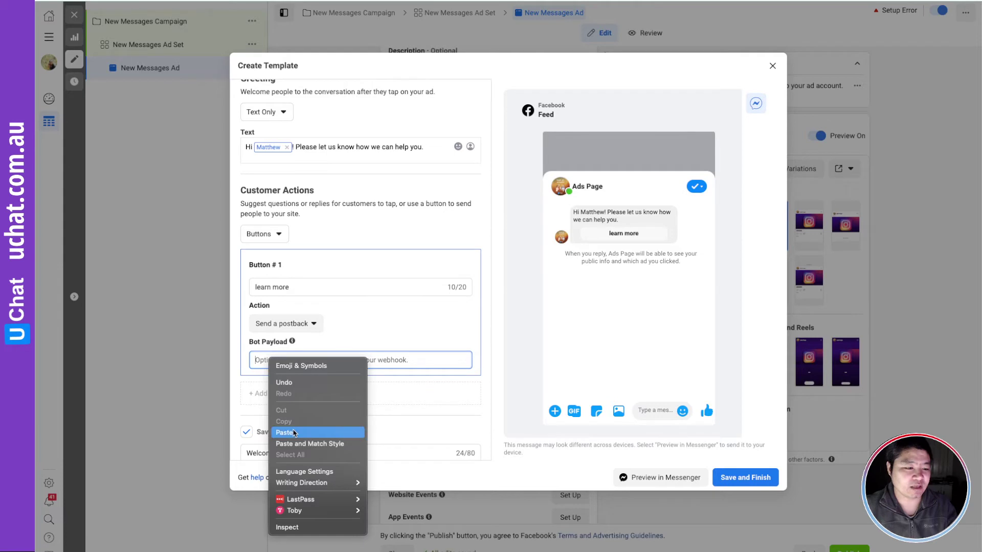
left_click(294, 432)
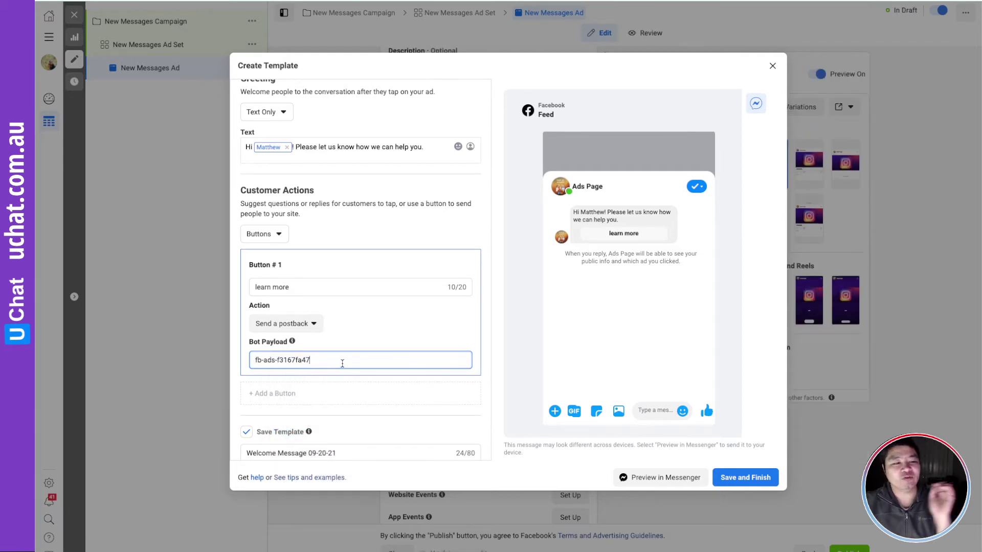
- Preview the template in Messenger, test the "learn more" button in the Ads Page chat on Facebook, and dismiss the preview notice
left_click(655, 477)
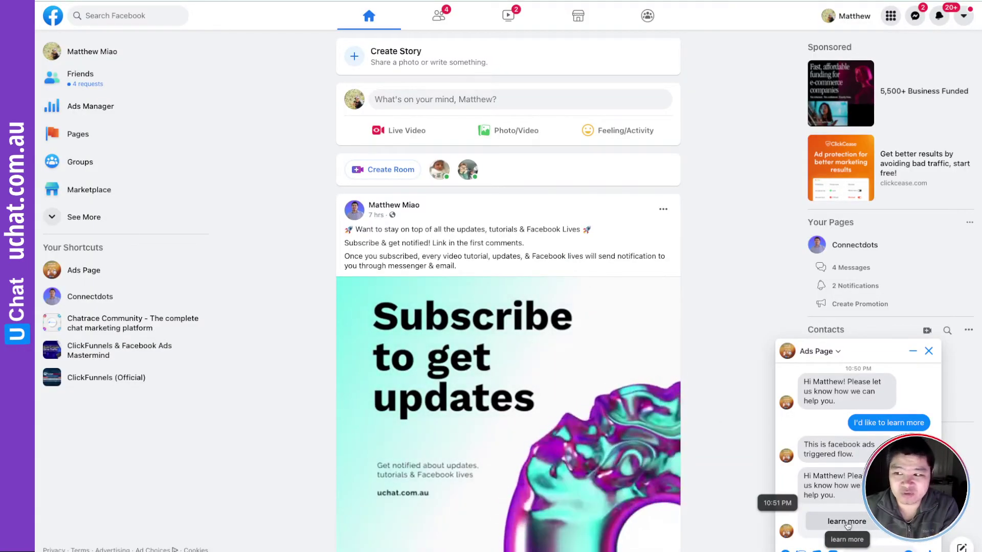
left_click(847, 522)
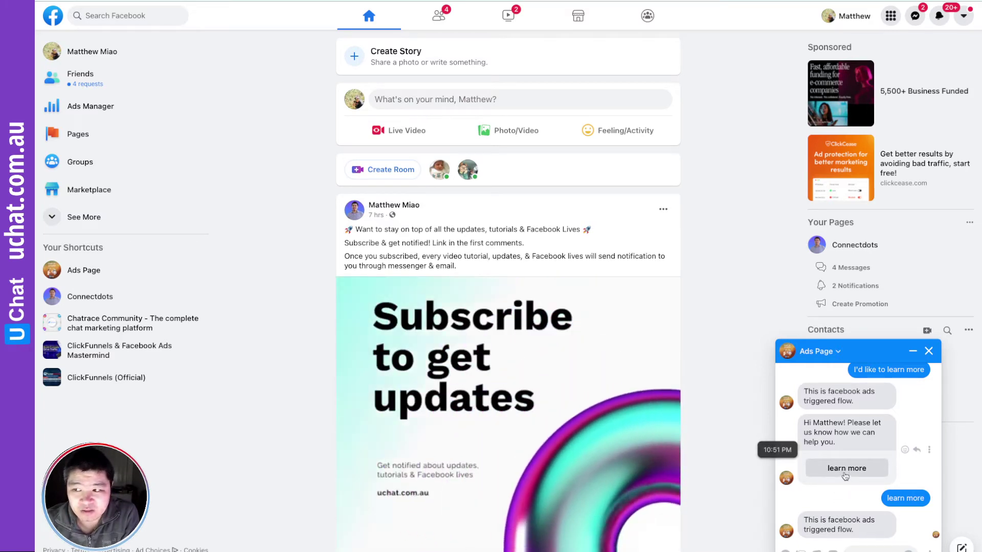
left_click(844, 474)
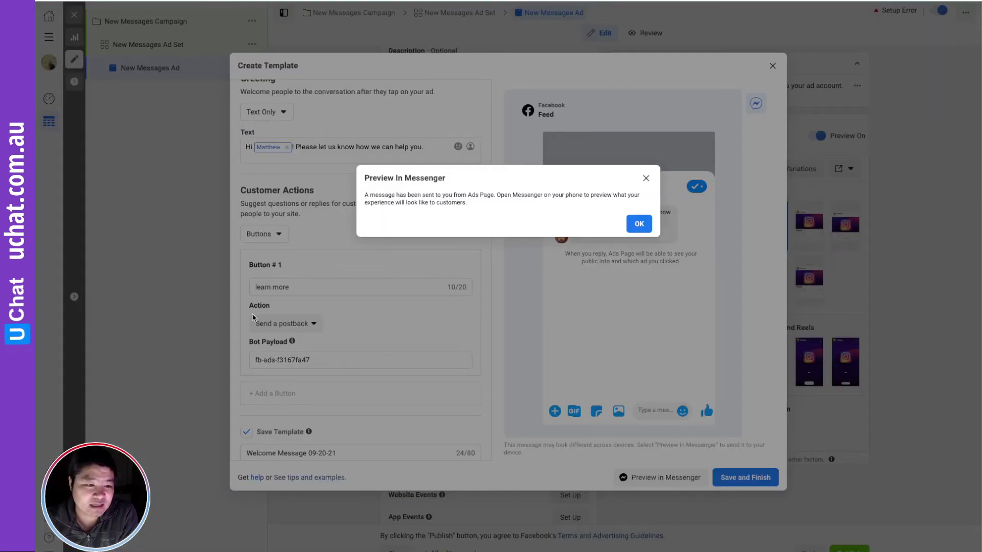
left_click(638, 221)
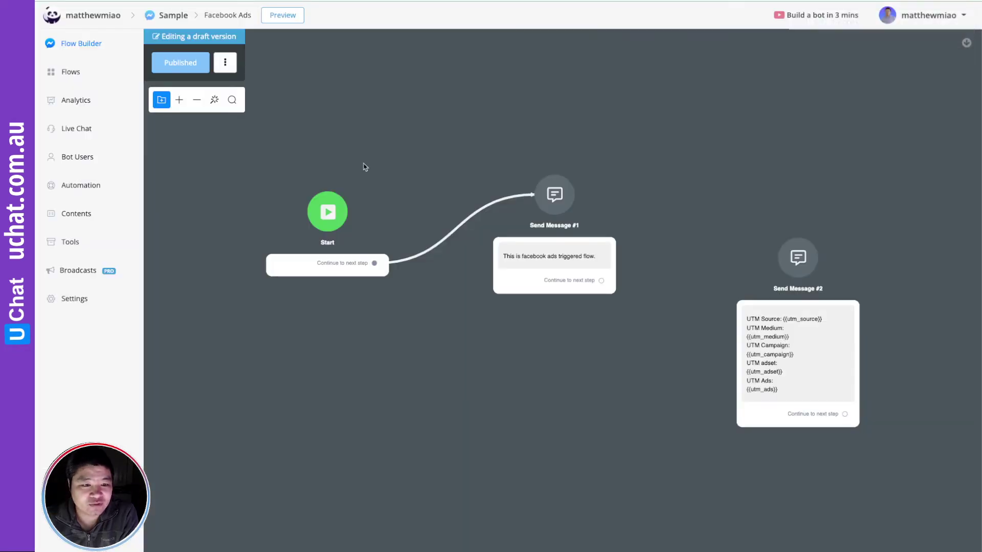
- In UChat's Facebook Ads payload list, view the Live demo payload's report and close it
left_click(71, 243)
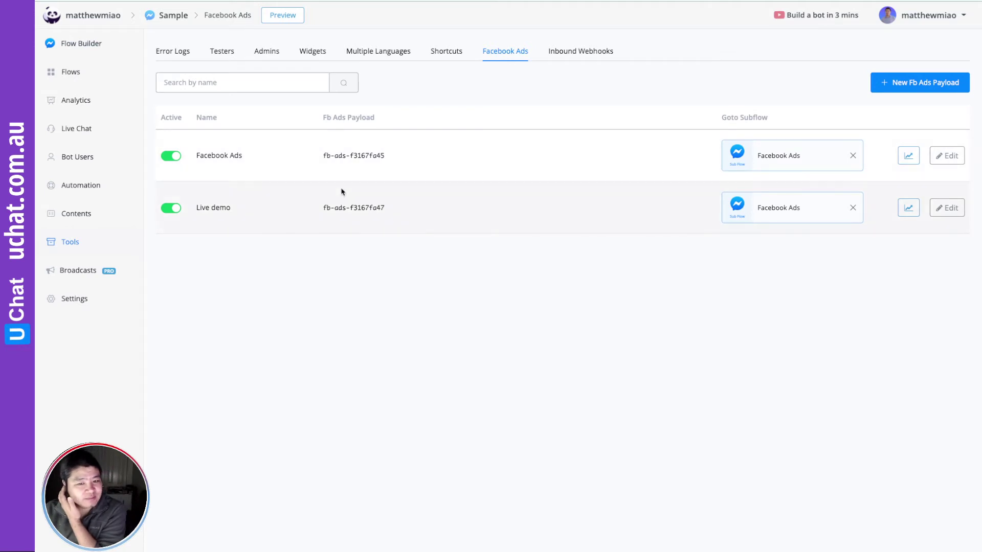
left_click(908, 209)
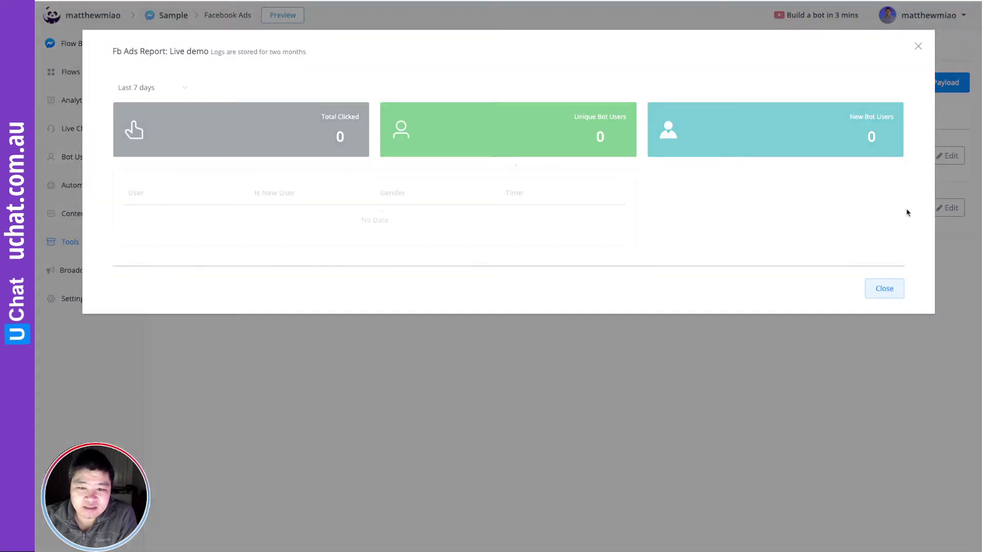
left_click(918, 47)
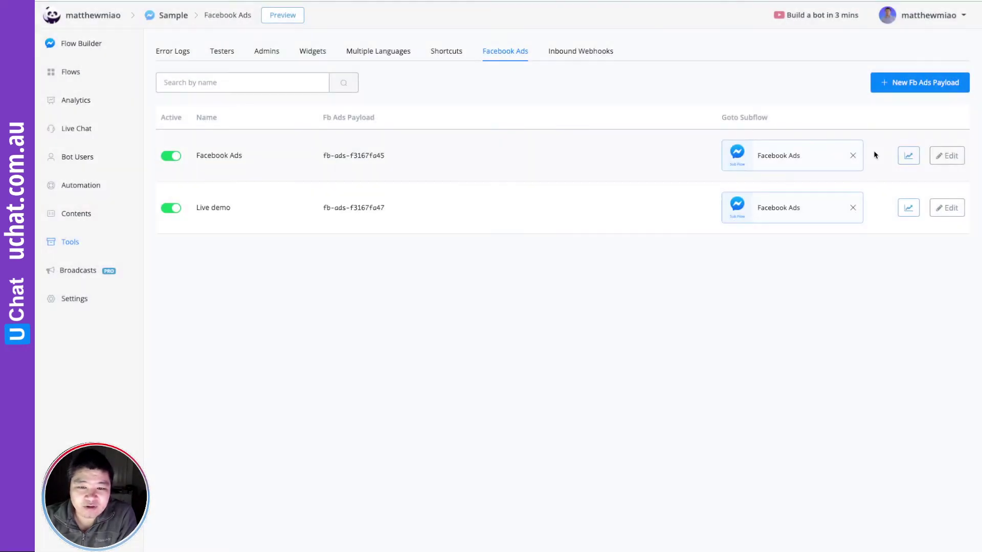
- Examine the Facebook Ads payload's report, including total clicks, unique and new bot users, the daily chart and the gender breakdown
left_click(906, 156)
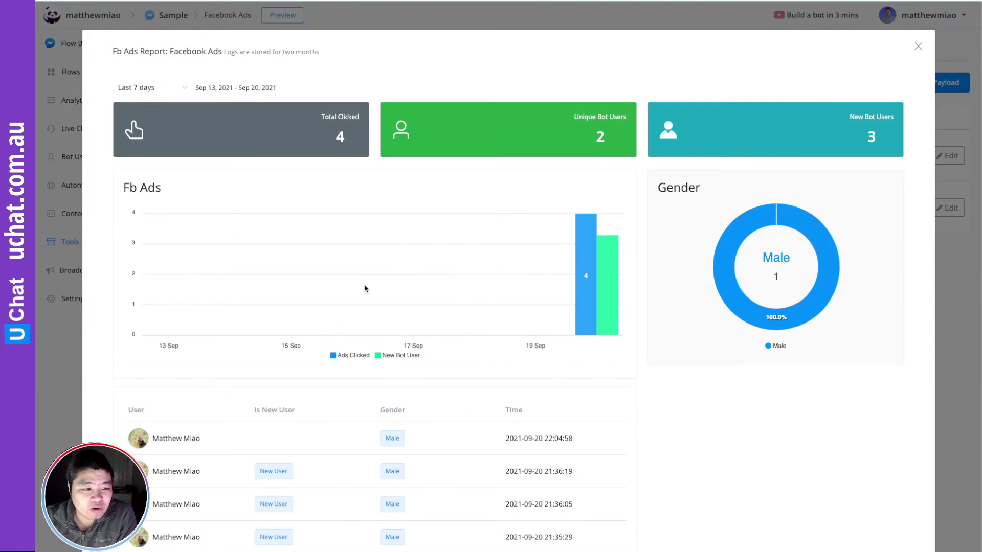
scroll(366, 288, "down", 2)
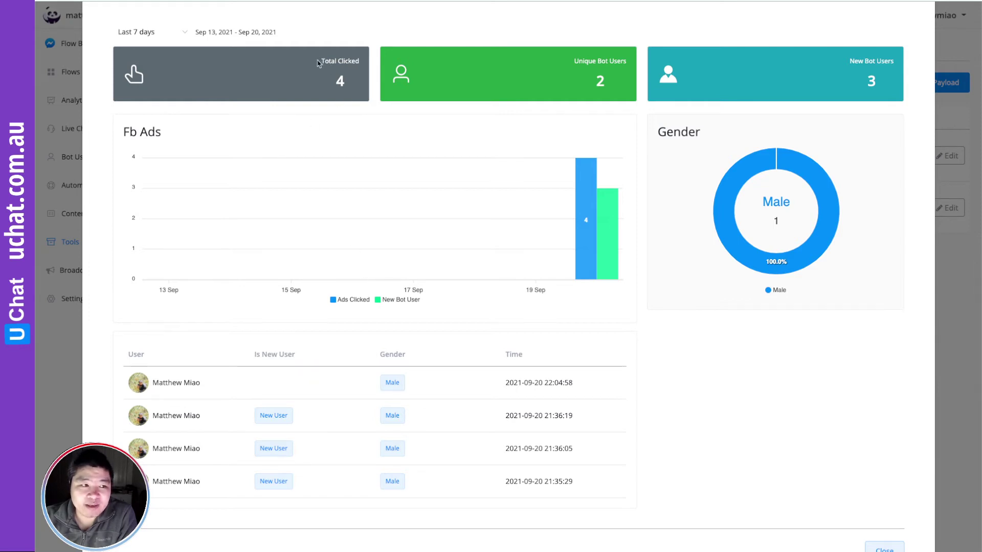
left_click_drag(321, 60, 340, 83)
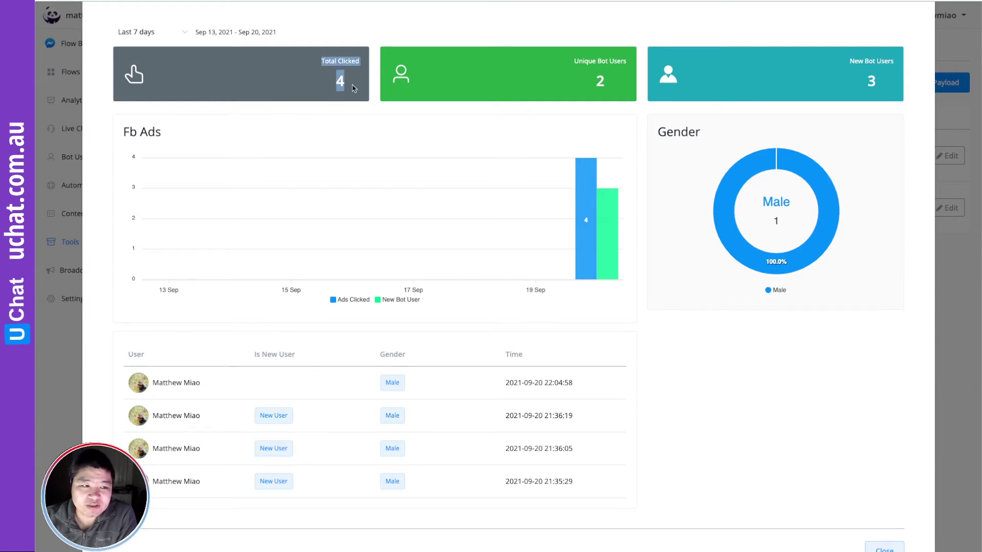
left_click(578, 64)
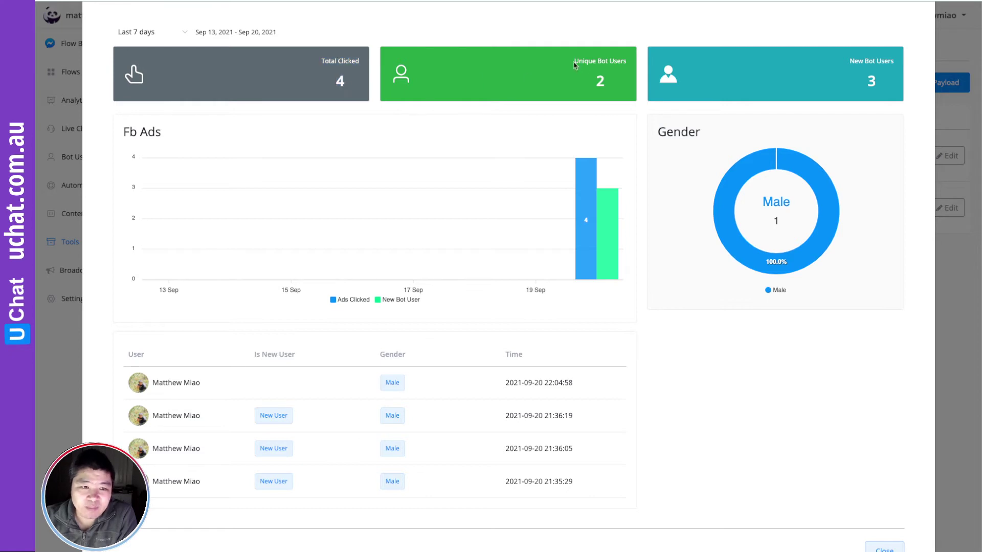
left_click_drag(574, 62, 613, 86)
left_click(873, 77)
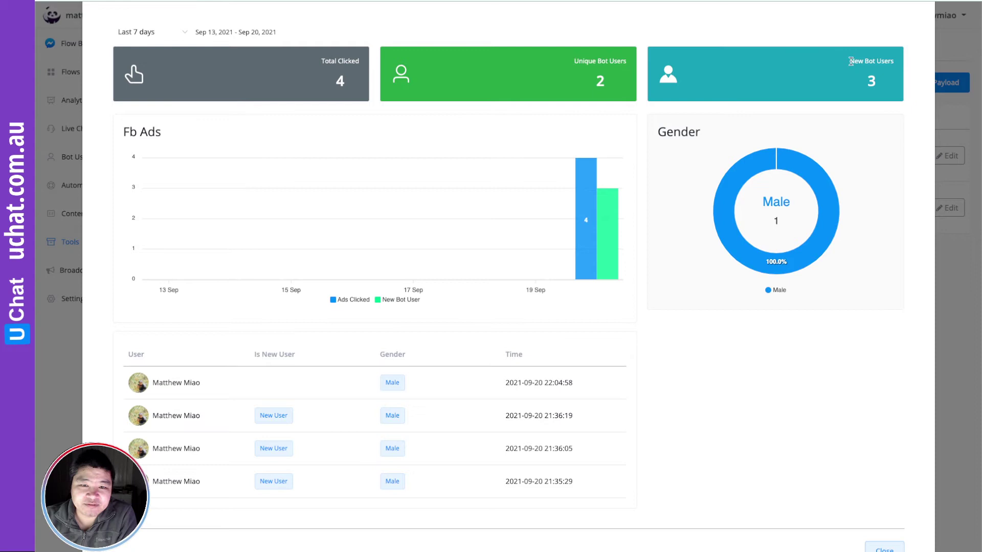
left_click_drag(850, 61, 879, 88)
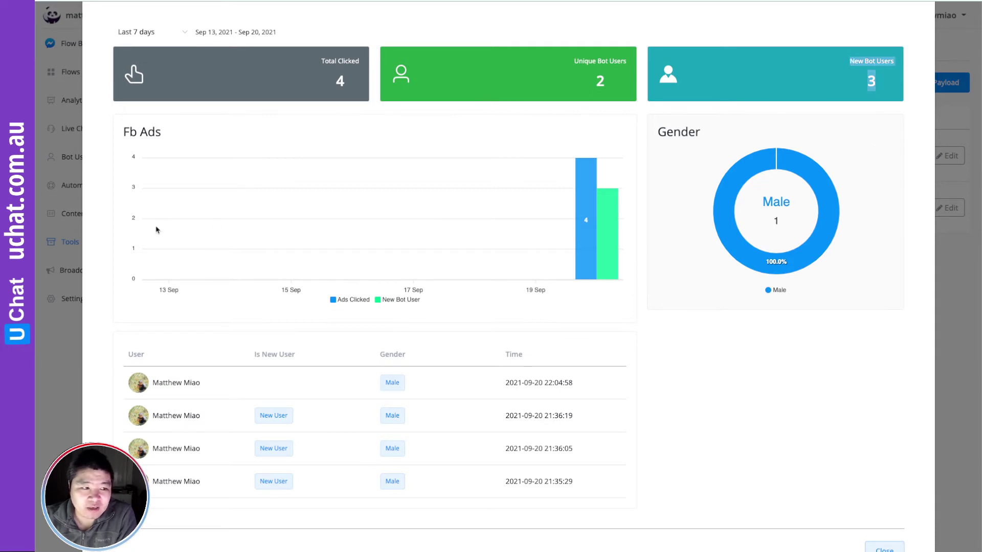
mouse_move(584, 254)
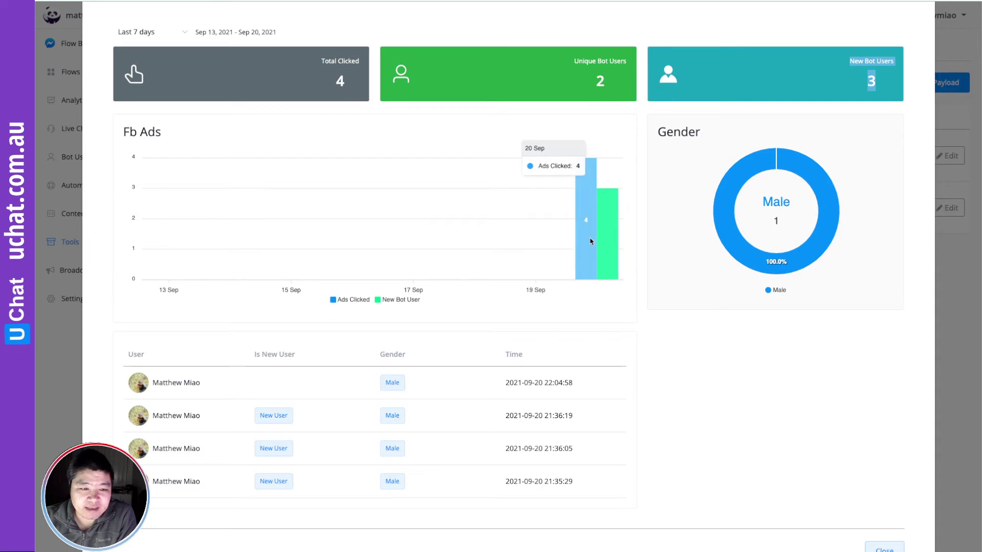
mouse_move(606, 236)
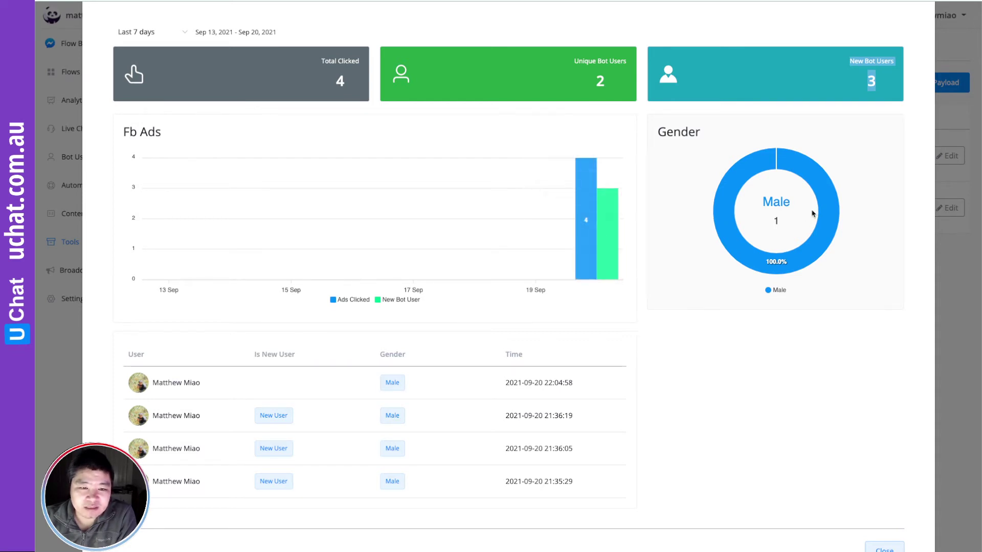
mouse_move(760, 164)
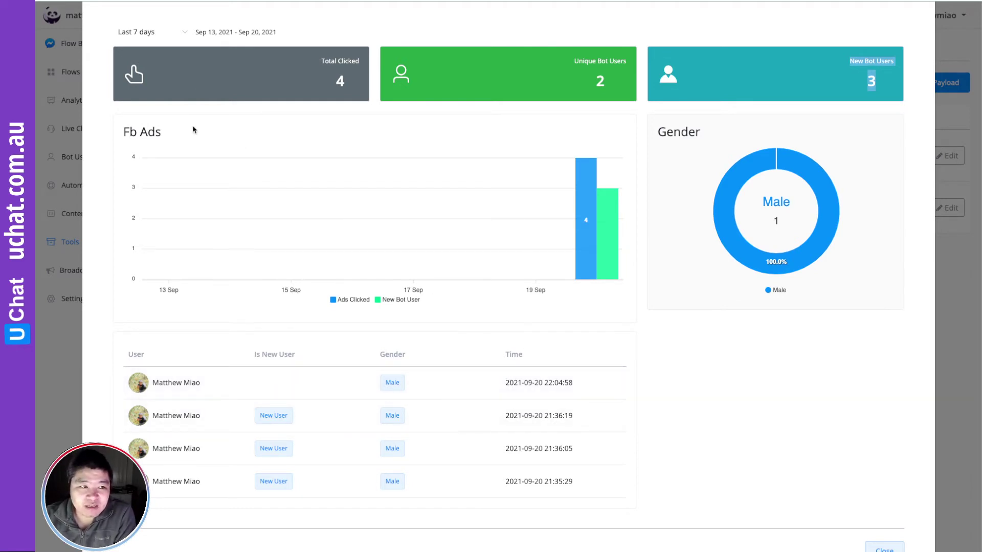
- View the report for the last 30 days, return it to the last 7 days, review the user log and close the report
left_click(186, 33)
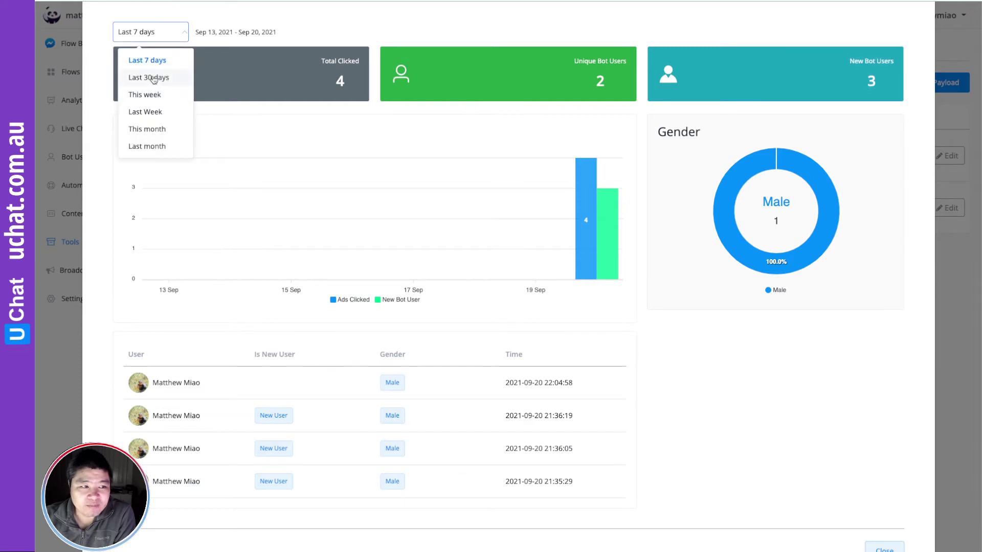
left_click(153, 77)
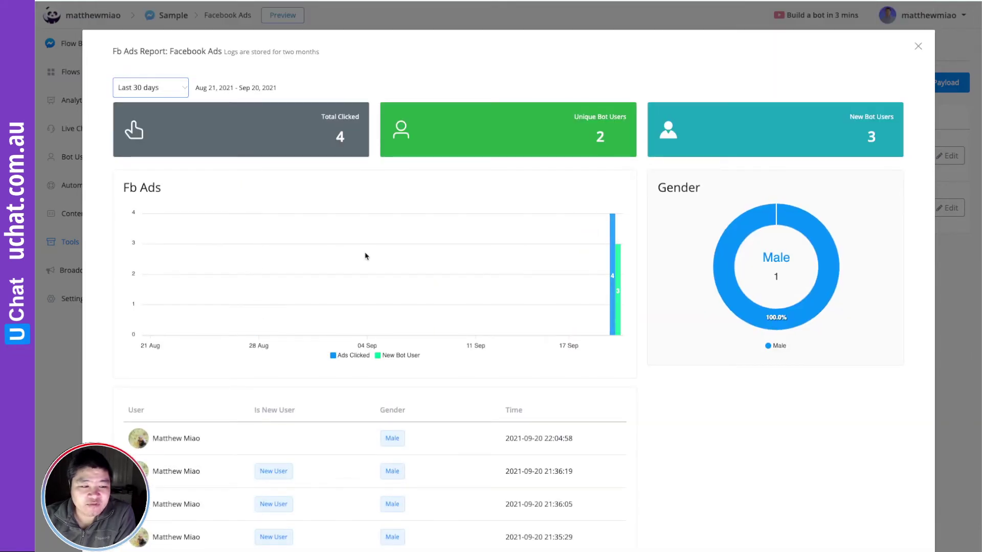
left_click(153, 87)
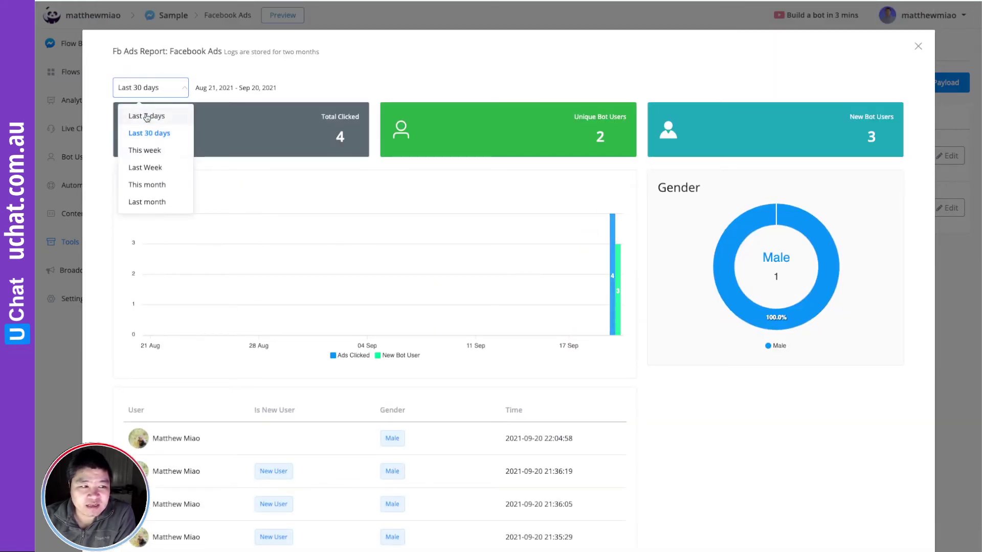
left_click(146, 115)
mouse_move(579, 302)
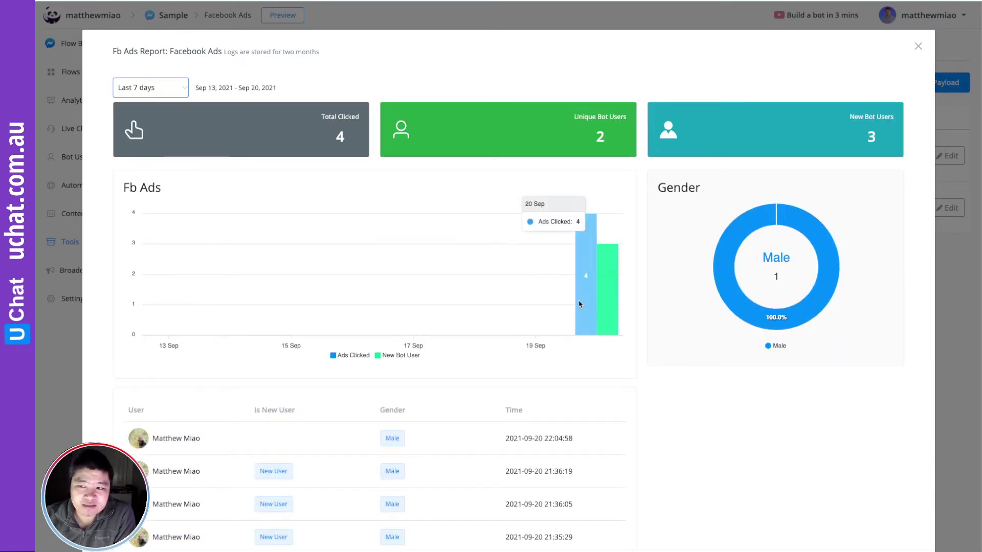
scroll(580, 304, "down", 1)
scroll(579, 305, "down", 1)
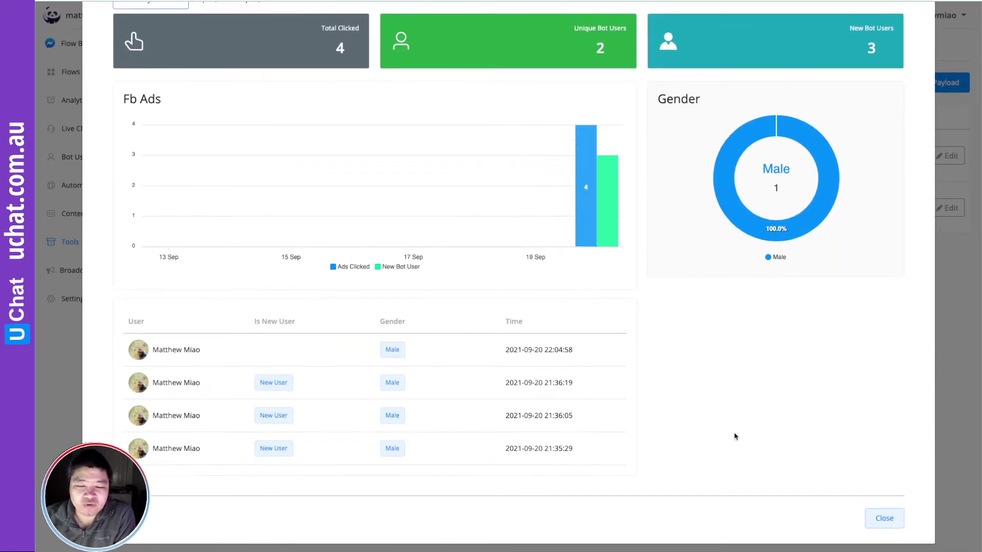
left_click(885, 520)
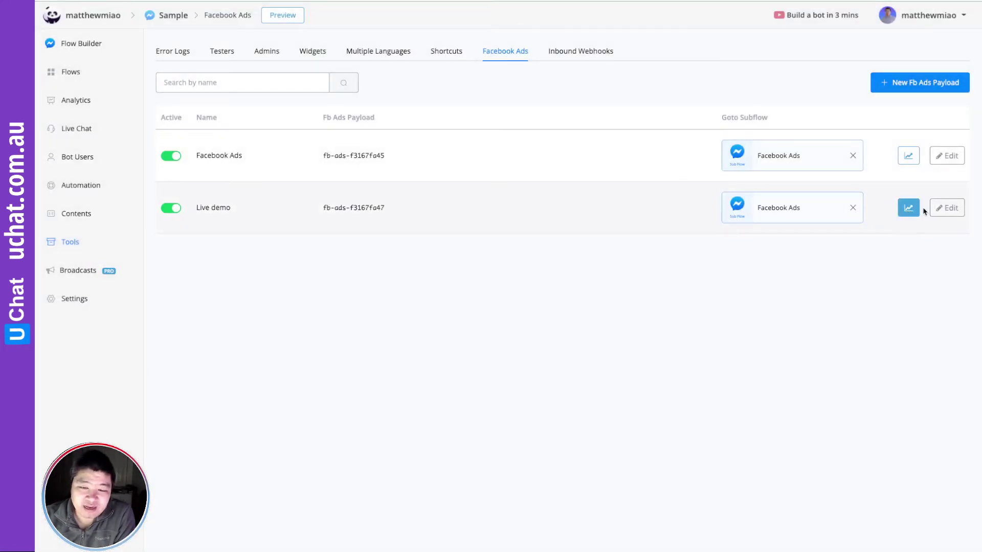
- Open the Live demo payload for editing and examine the example format for a payload with additional parameters
left_click(952, 210)
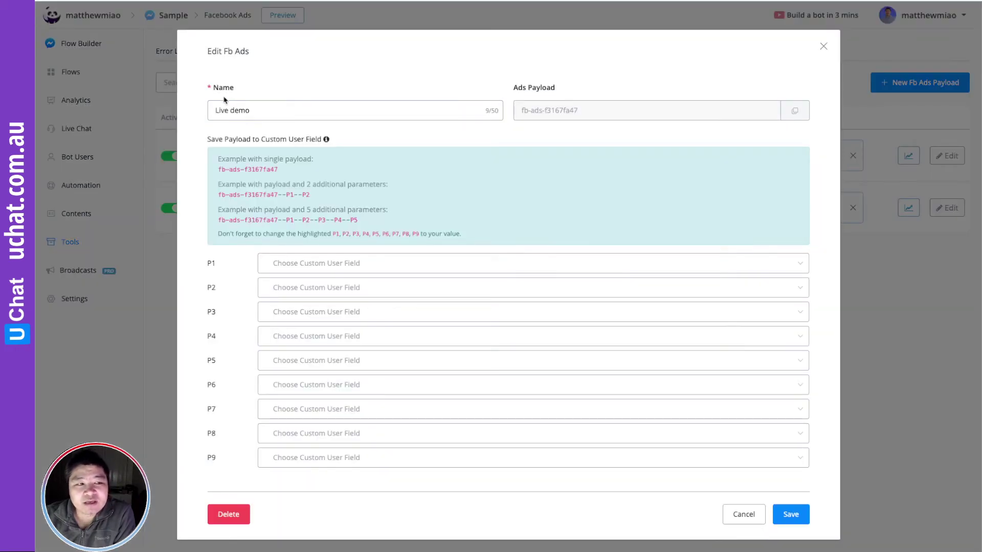
left_click(823, 46)
left_click(952, 209)
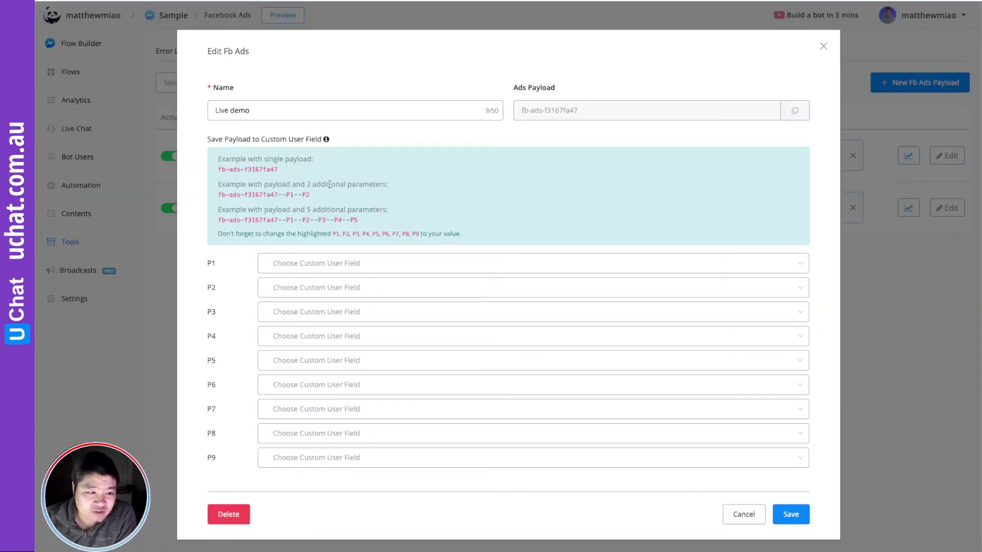
left_click_drag(278, 194, 284, 194)
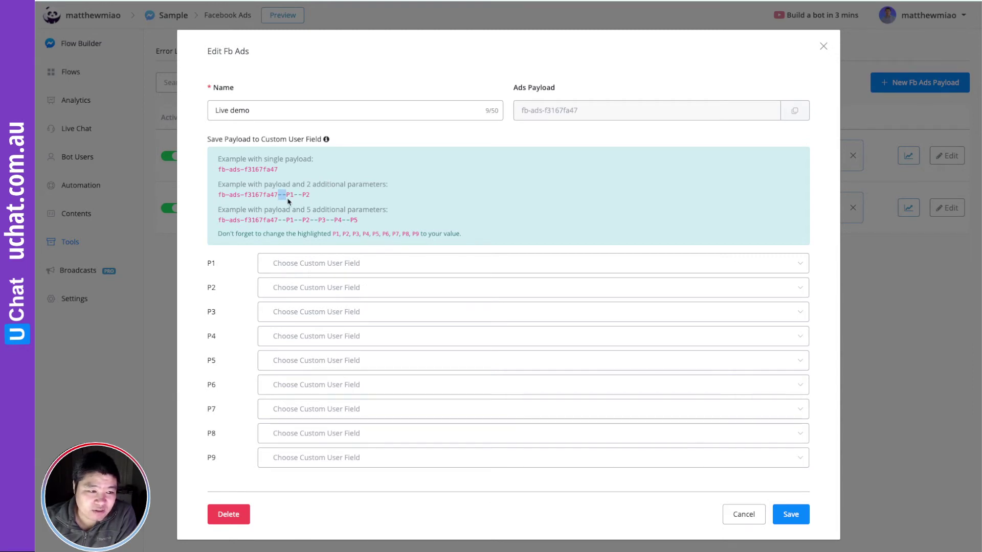
left_click_drag(282, 193, 218, 195)
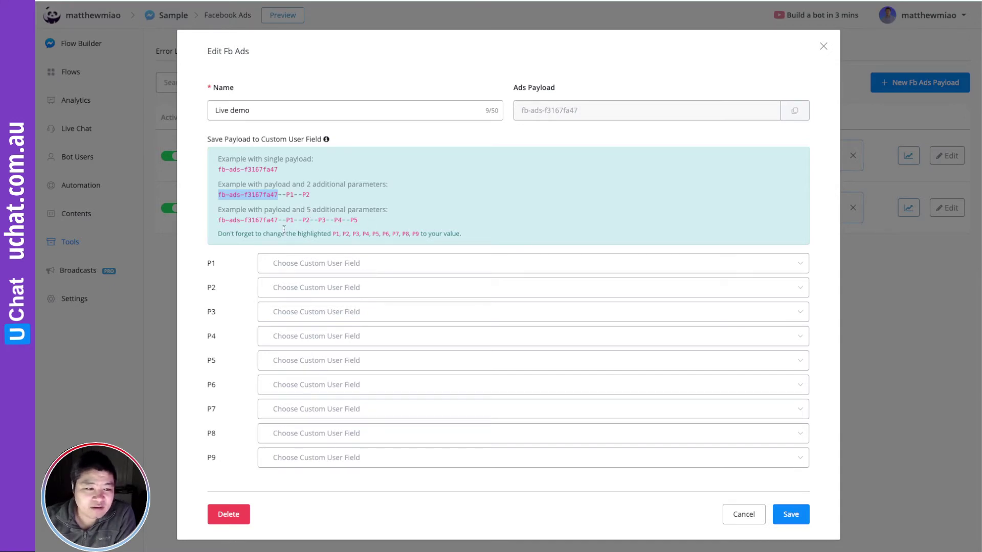
- Map the Live demo payload's parameter P1 to the custom user field utm_source and P2 to utm_medium
left_click(302, 263)
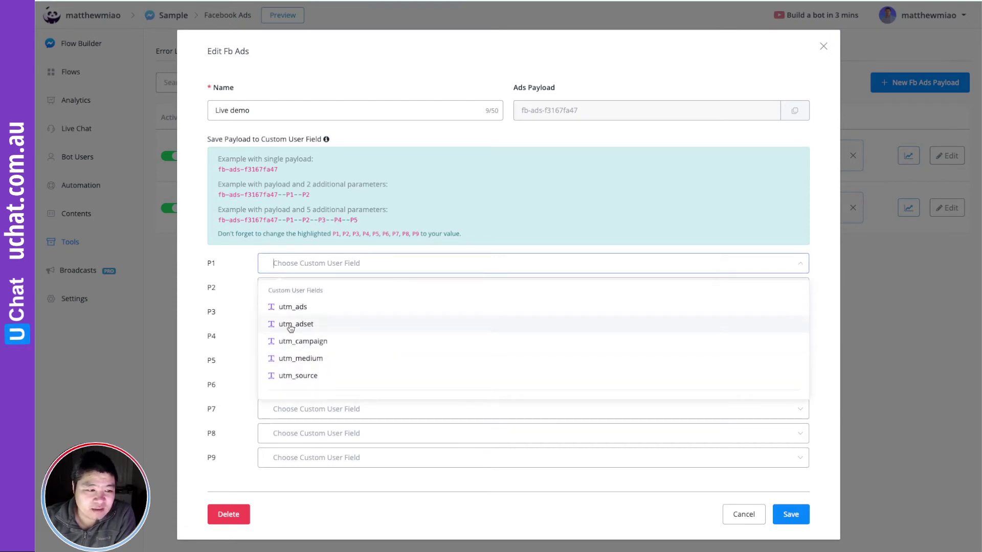
left_click(286, 268)
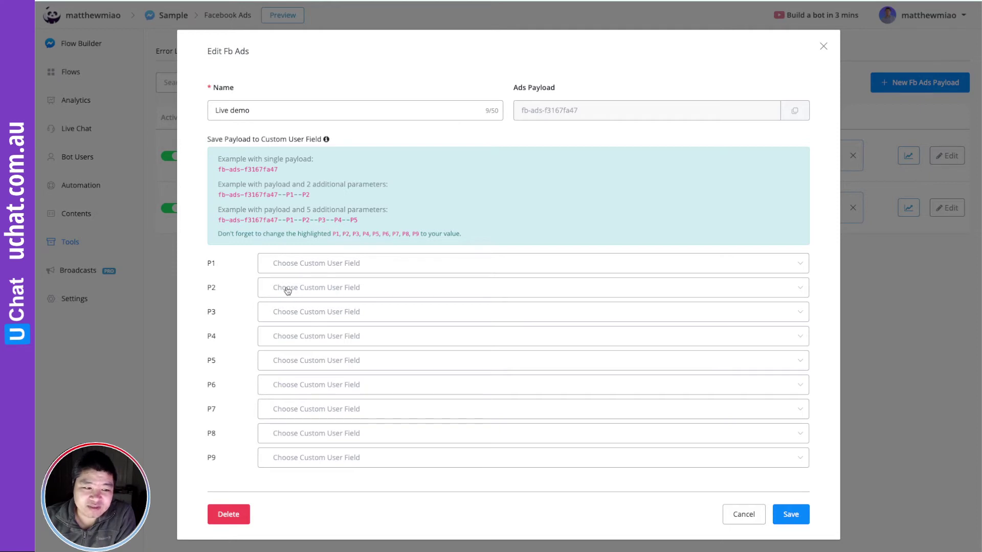
left_click(292, 268)
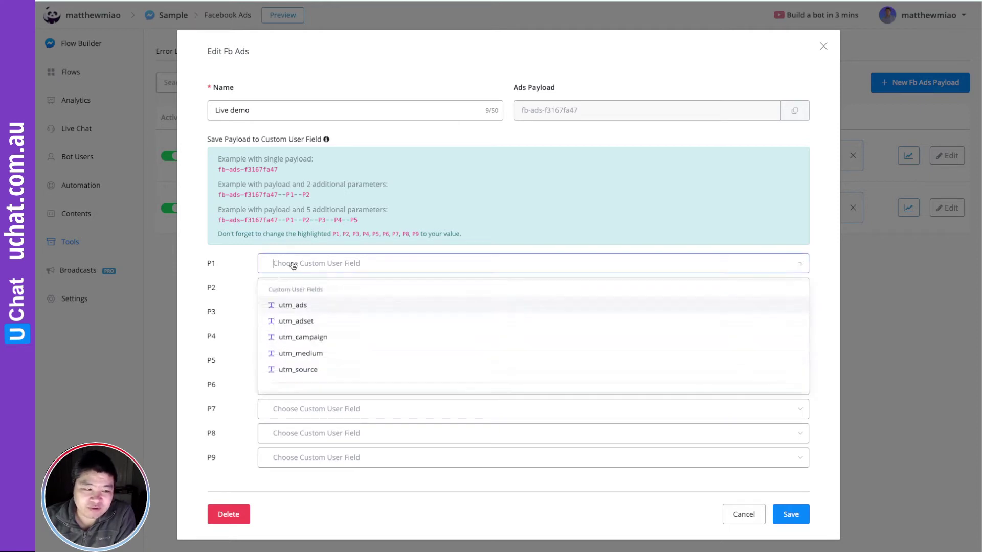
left_click(303, 378)
left_click(294, 289)
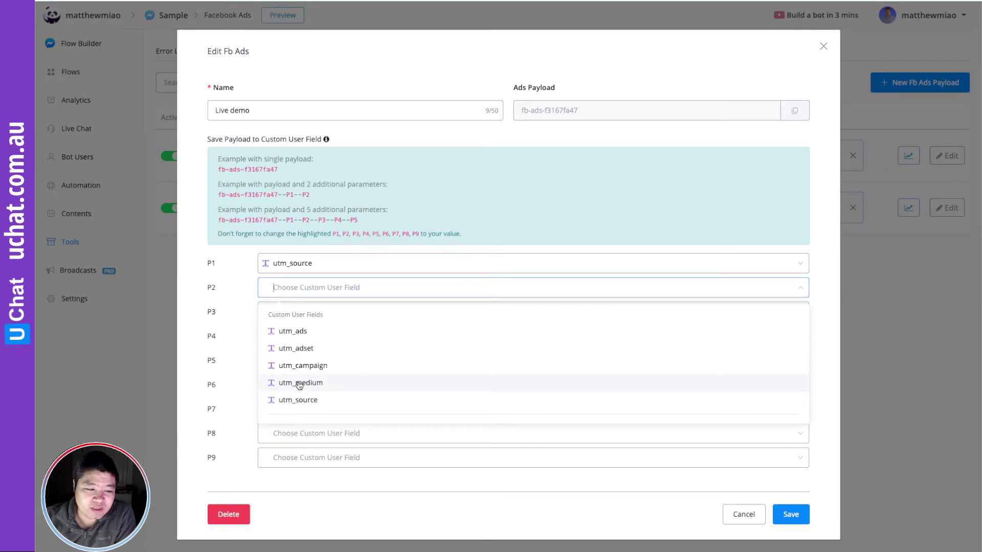
left_click(299, 384)
- Map parameter P3 to utm_campaign, P4 to utm_adset and P5 to utm_ads, and save the Live demo payload
left_click(305, 313)
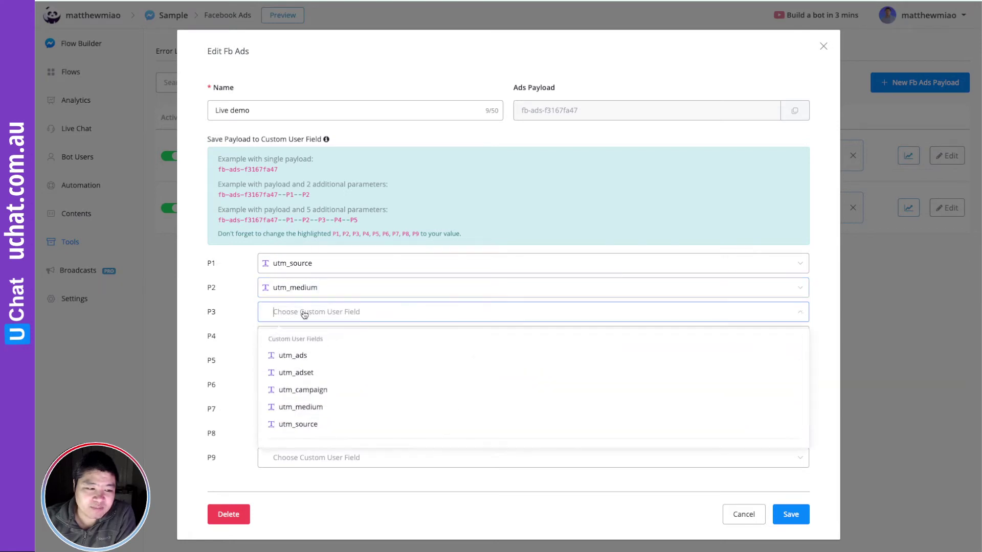
left_click(301, 390)
left_click(295, 340)
left_click(300, 397)
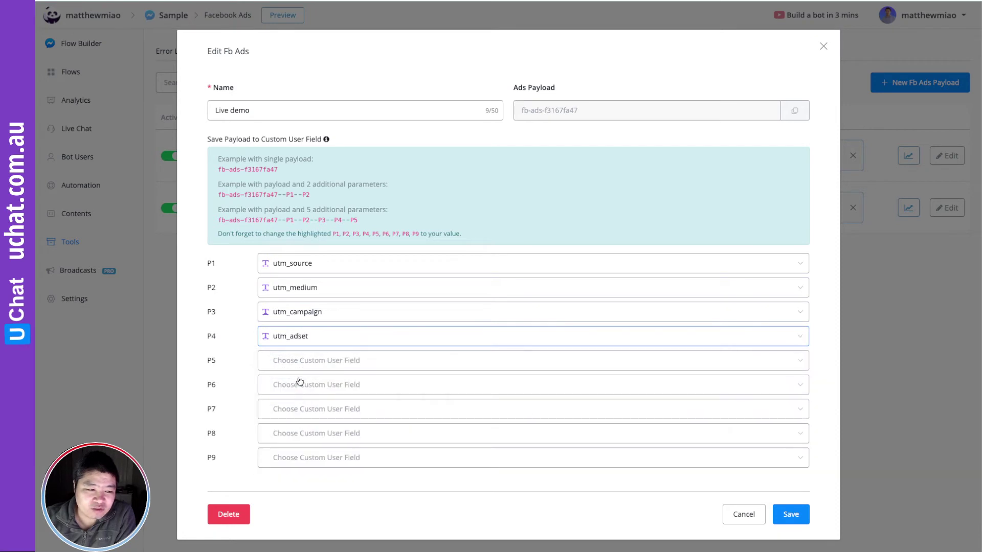
left_click(295, 361)
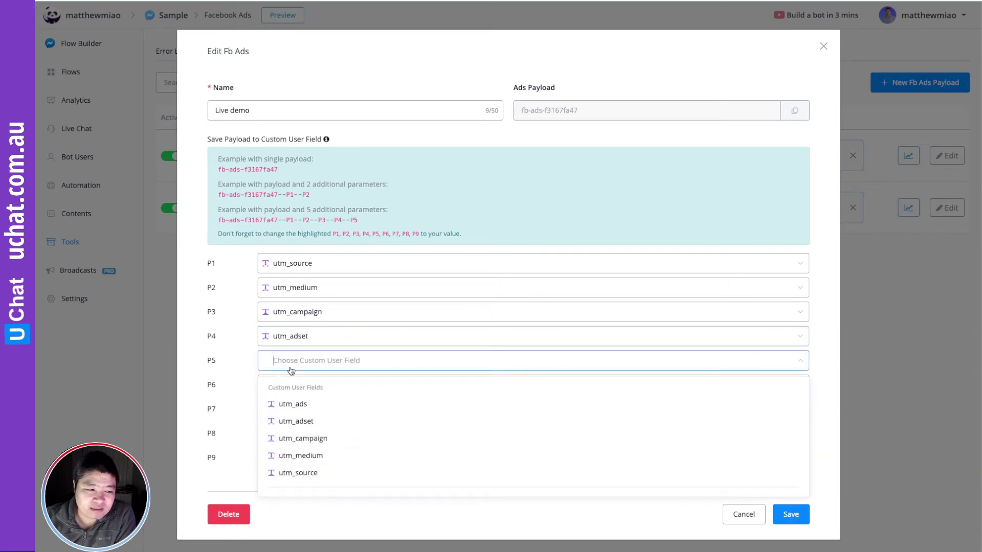
left_click(295, 407)
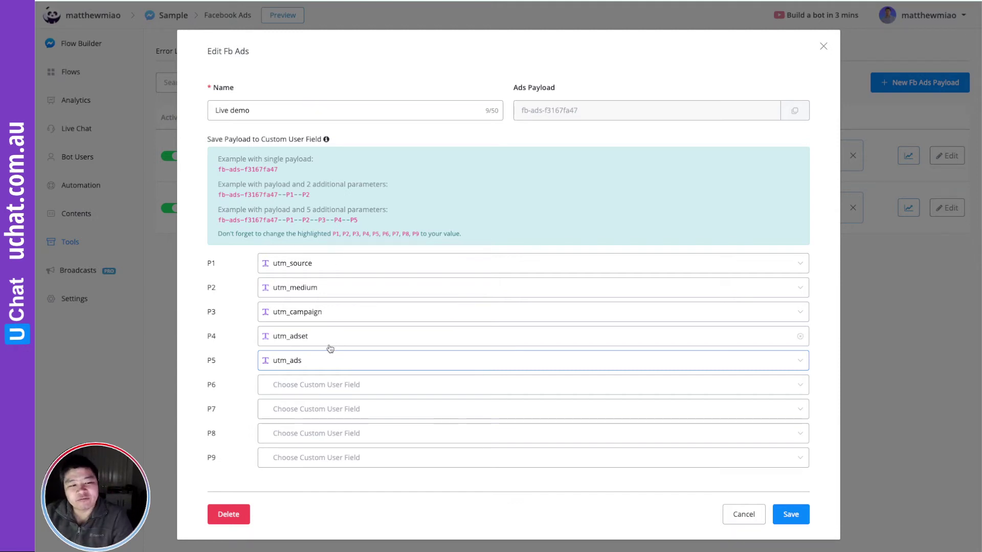
left_click(789, 514)
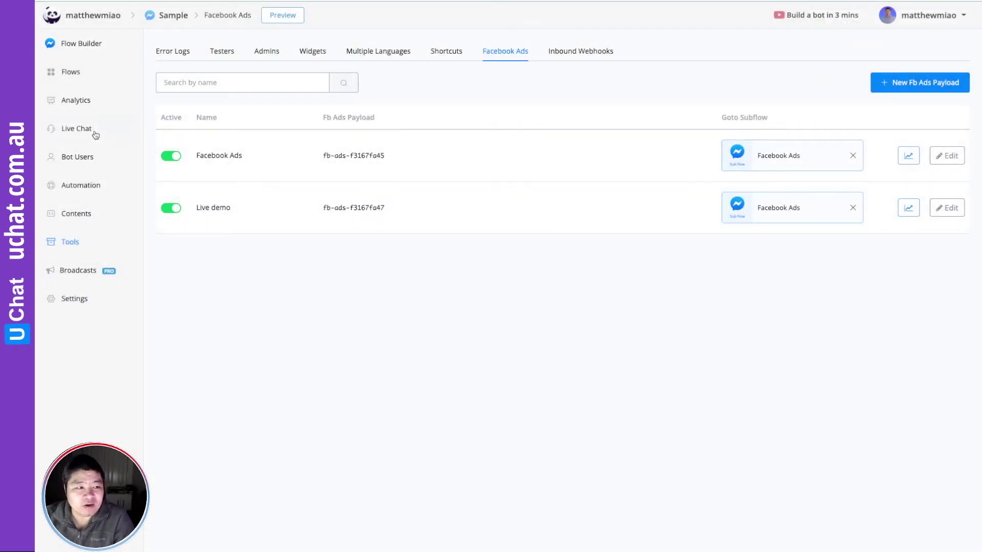
- In the Facebook Ads sub flow, connect Send Message #1 to the UTM message Send Message #2 and publish the flow
left_click(69, 76)
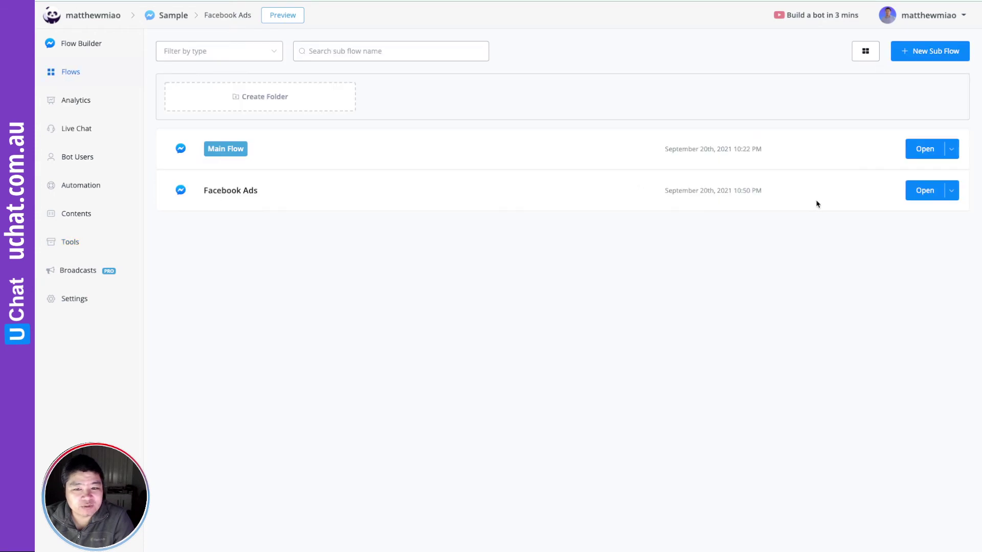
left_click(923, 191)
left_click_drag(675, 313, 587, 276)
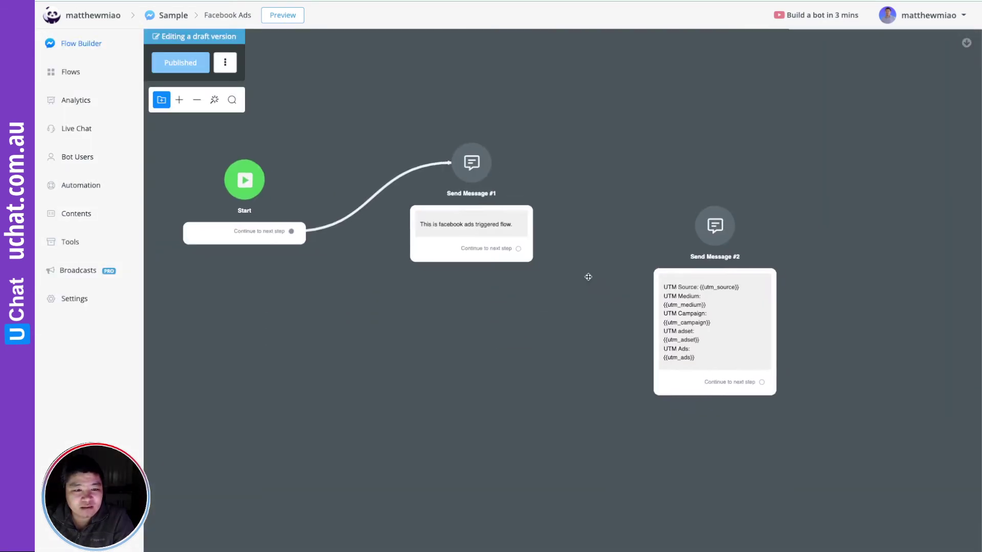
left_click_drag(515, 249, 710, 227)
left_click_drag(744, 287, 723, 255)
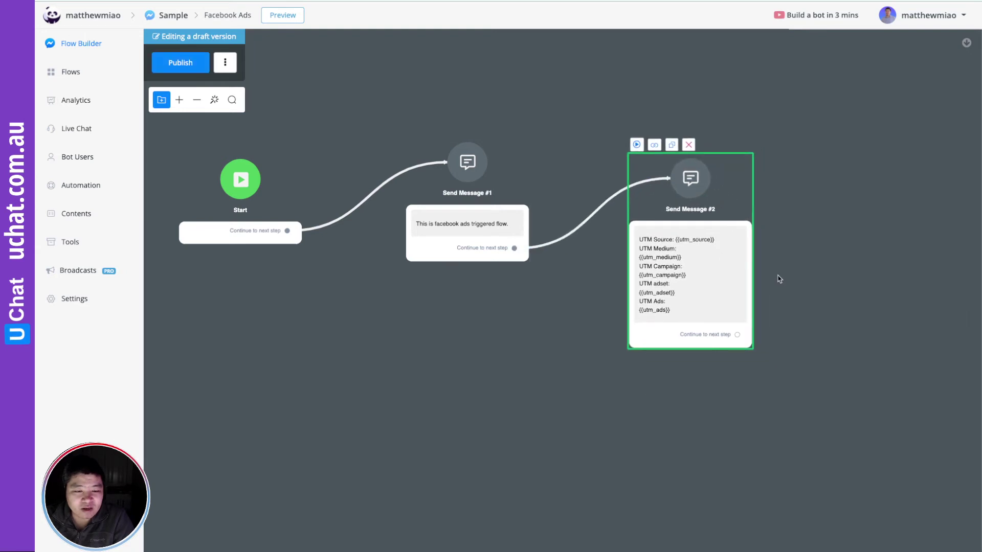
scroll(779, 278, "up", 3)
scroll(781, 278, "up", 2)
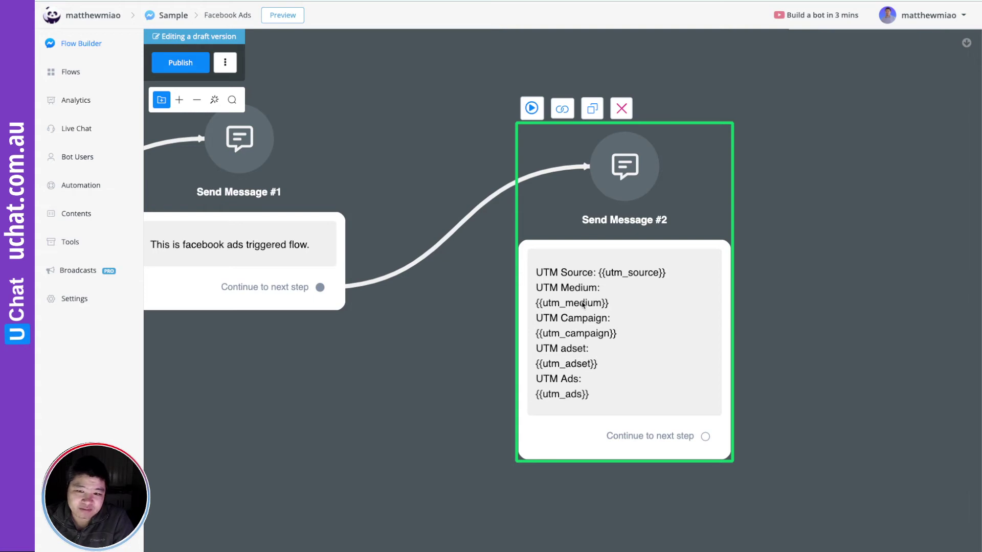
left_click(189, 64)
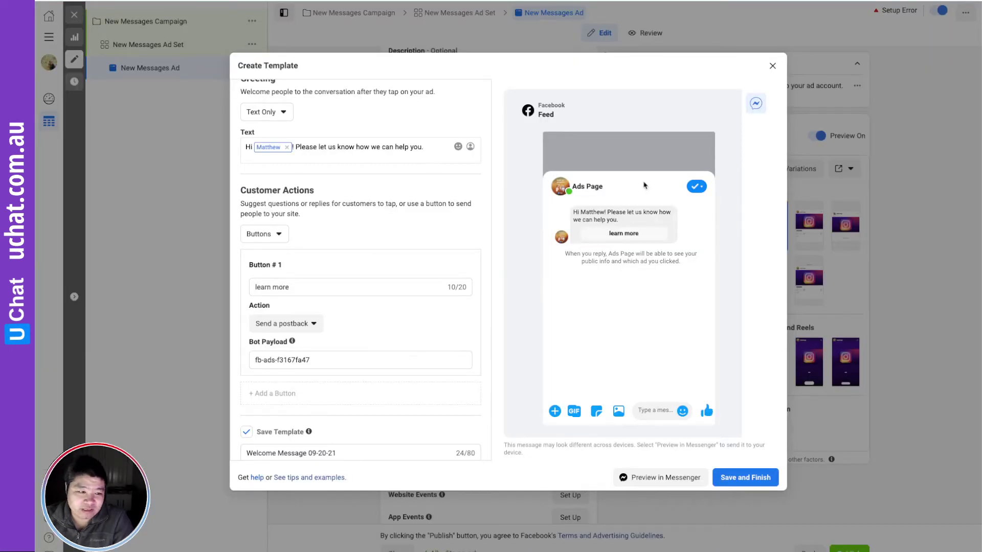
- In the Facebook Ads Manager template, append the source parameter facebook to button 1's bot payload after a double hyphen
left_click(333, 359)
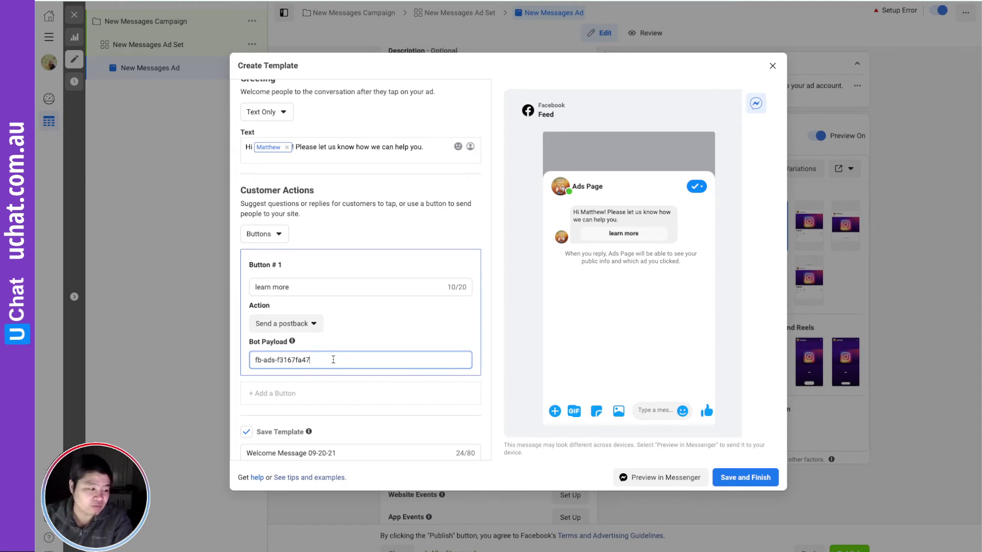
type("--")
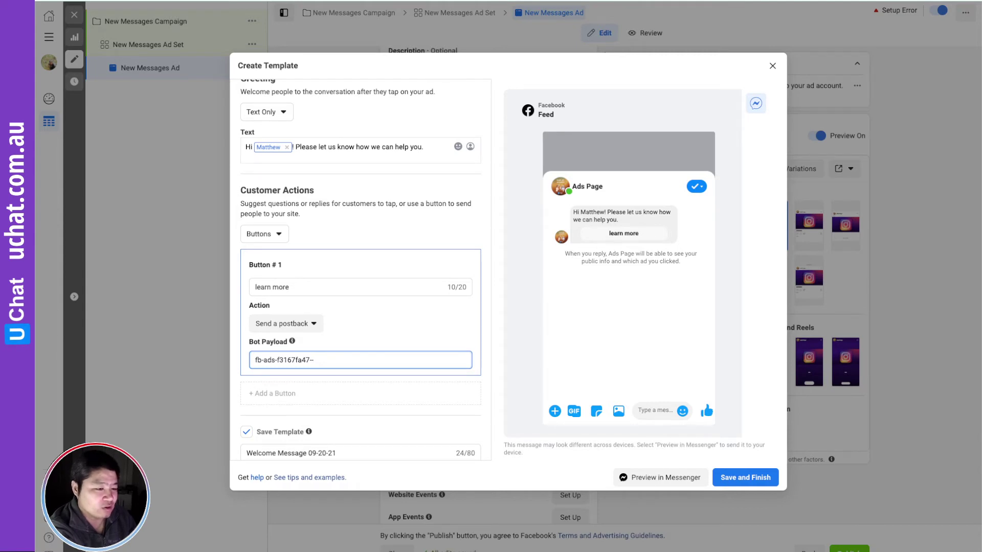
type("cp")
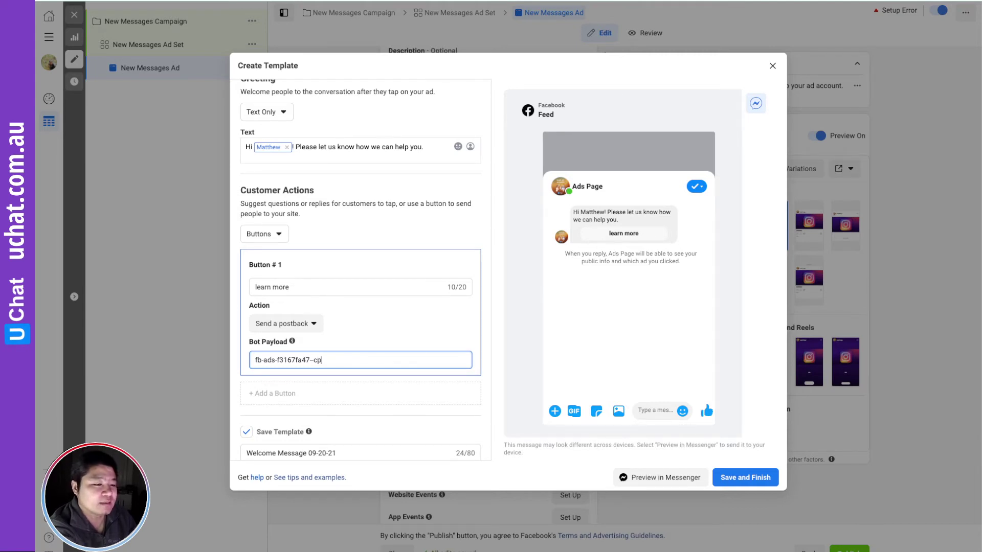
type("c-")
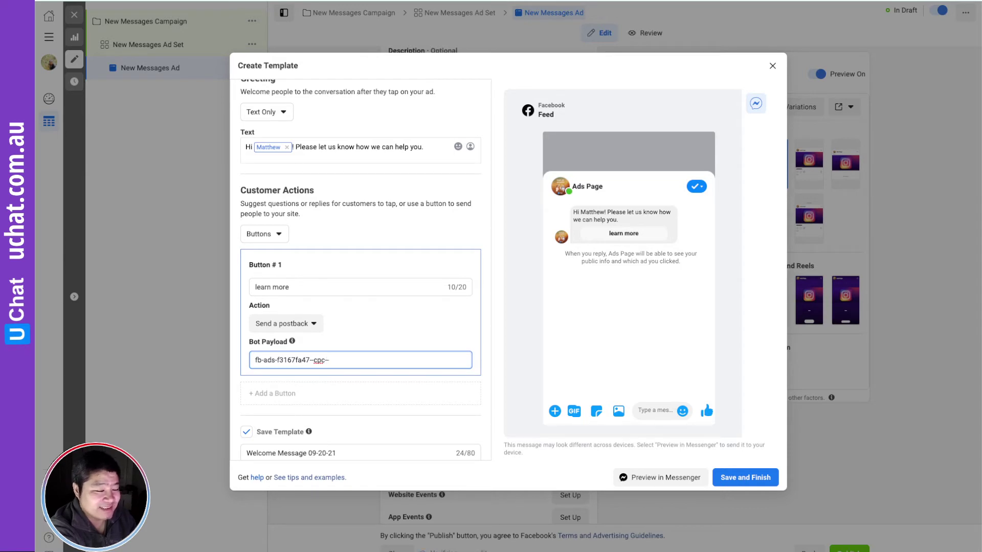
key("BackSpace")
type("-facebokk")
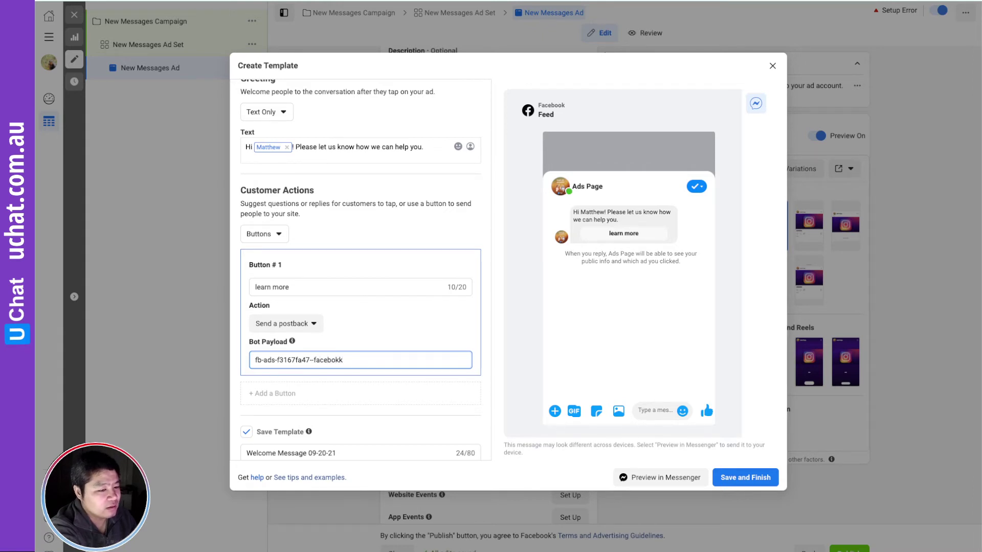
key("BackSpace")
key("BackSpace")
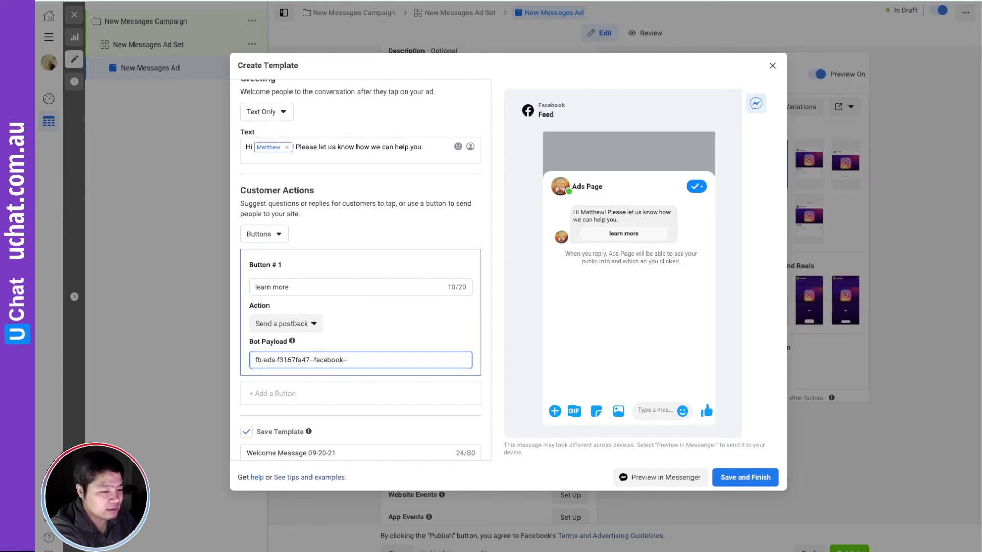
- Append the parameters cpc, livedemos, picture and creative to the bot payload, separated by double hyphens
type("cp")
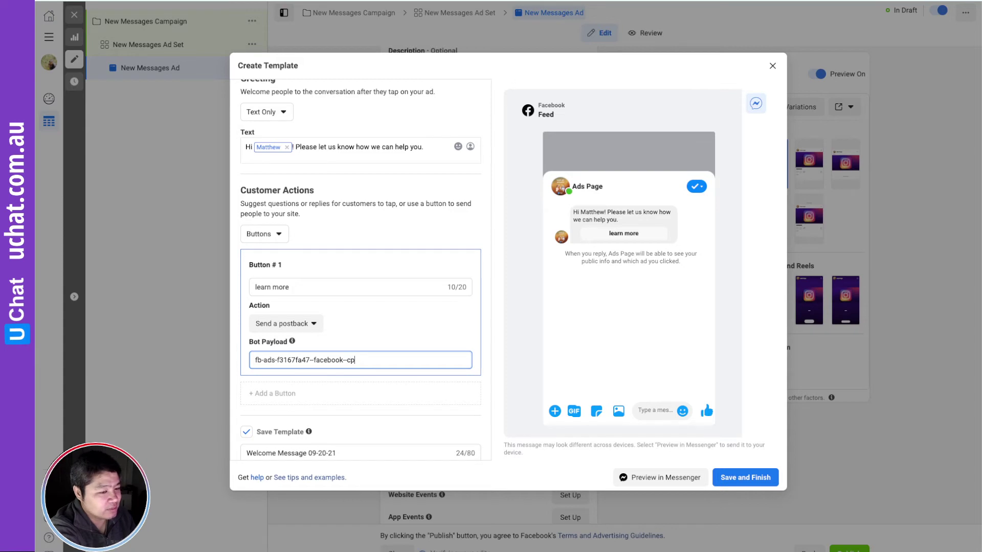
type("c-")
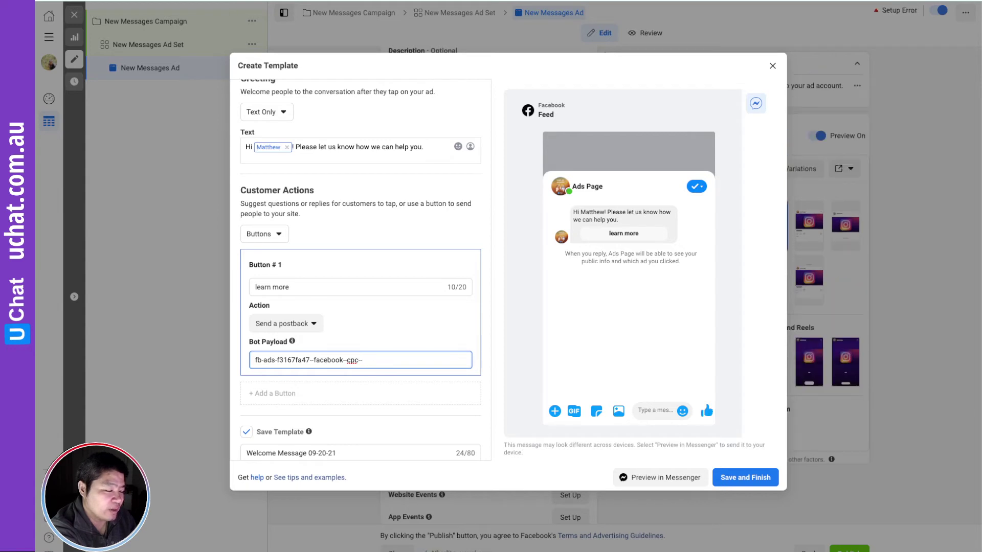
type("-livedemos--")
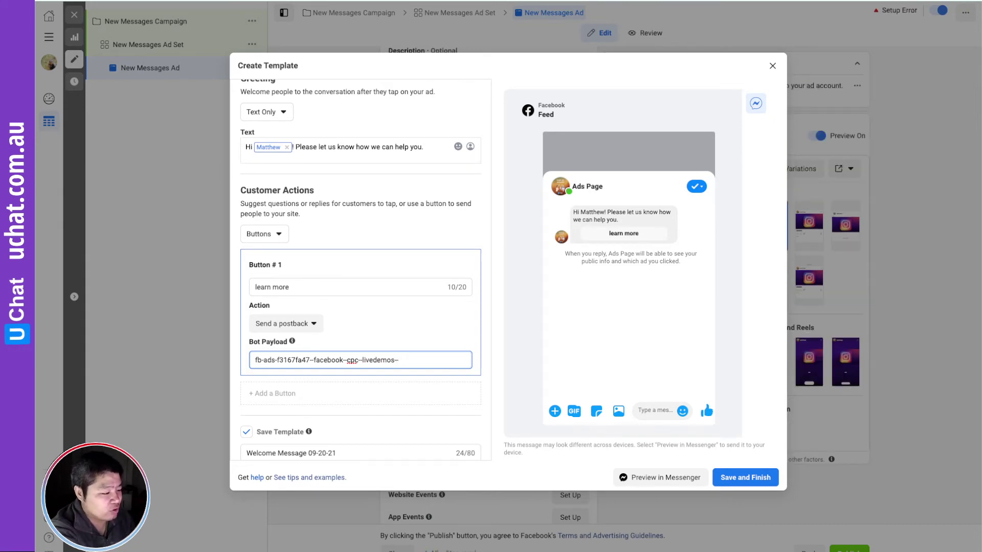
type("picture--")
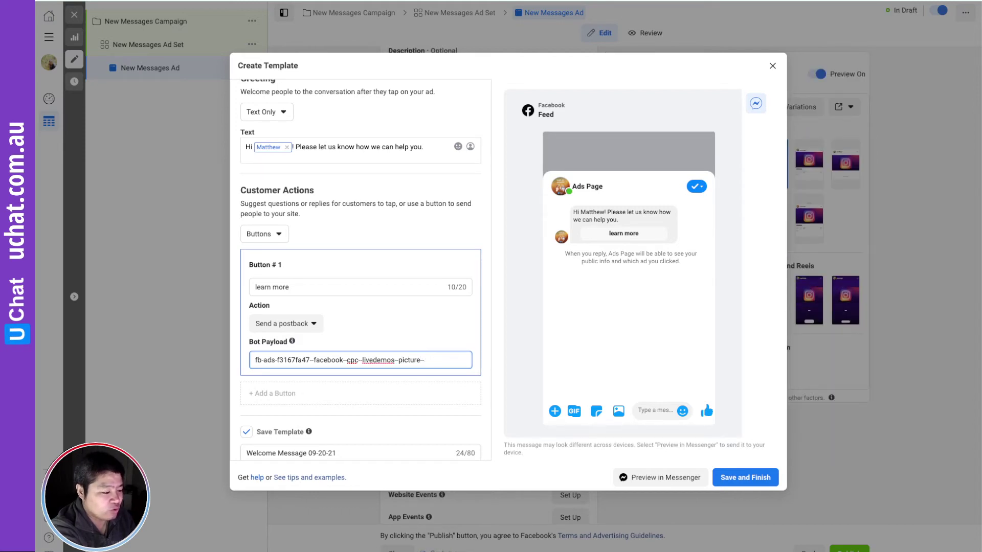
type("ad")
type("creative")
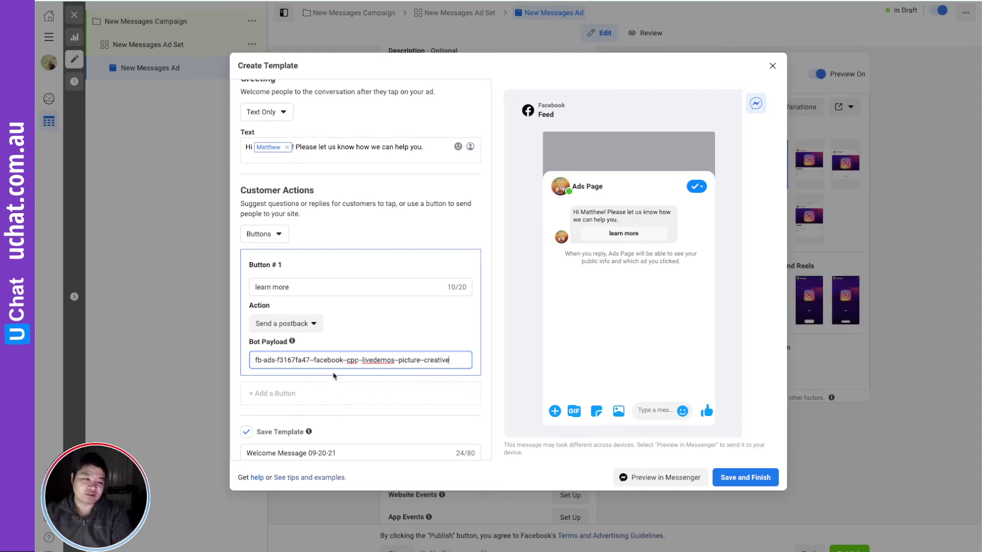
- Check the double-hyphen separators in the bot payload and open the Live demo payload in UChat to compare its parameter mapping
left_click_drag(342, 358, 347, 359)
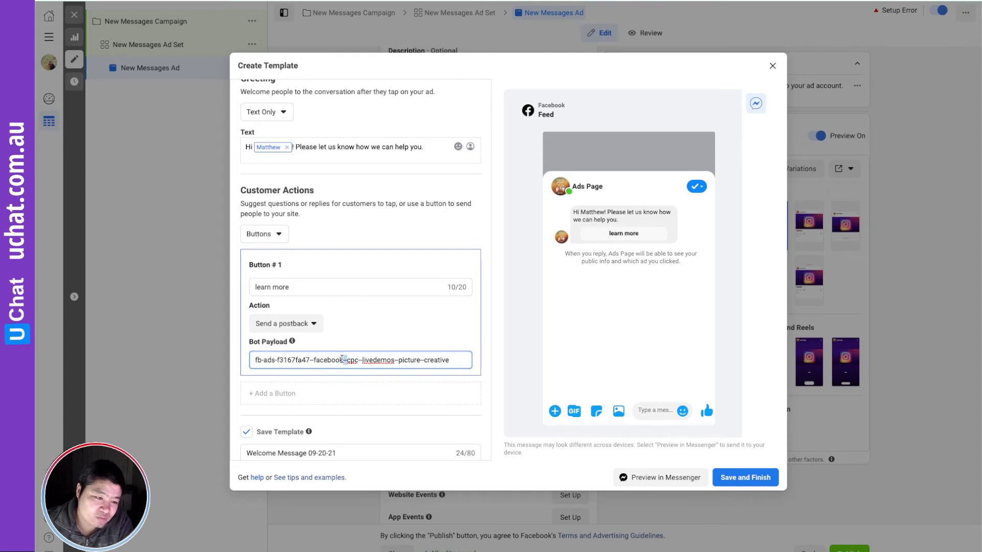
left_click(347, 360)
left_click_drag(351, 360, 357, 360)
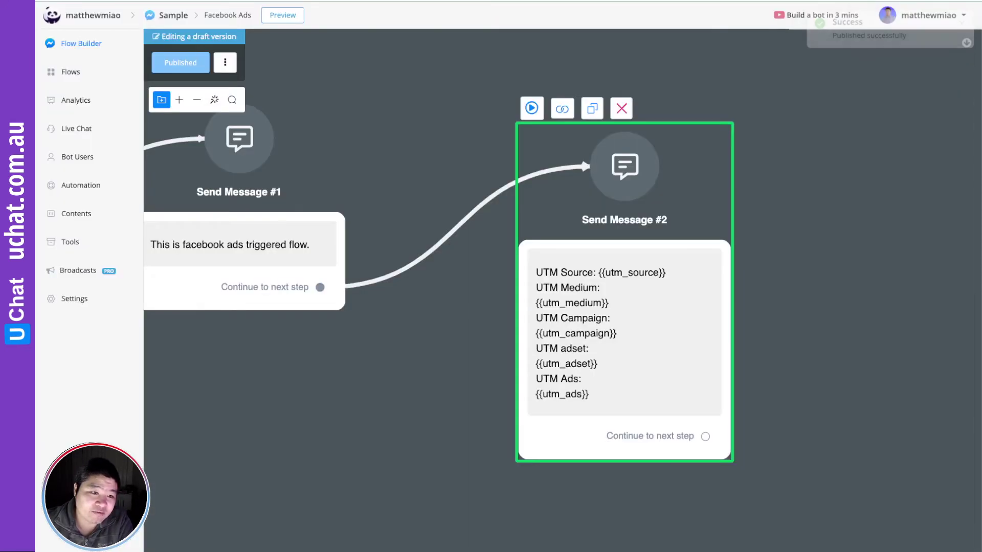
left_click(71, 241)
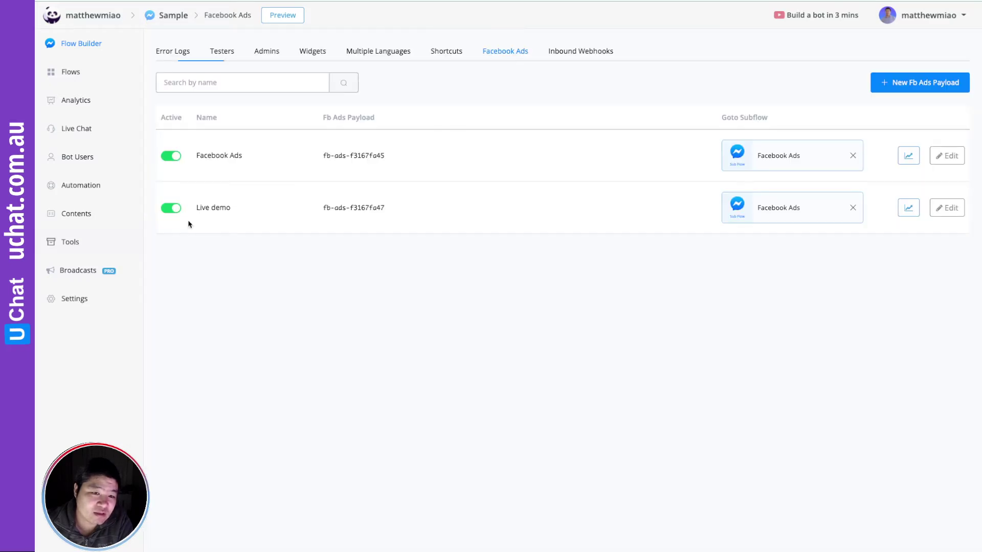
left_click(946, 208)
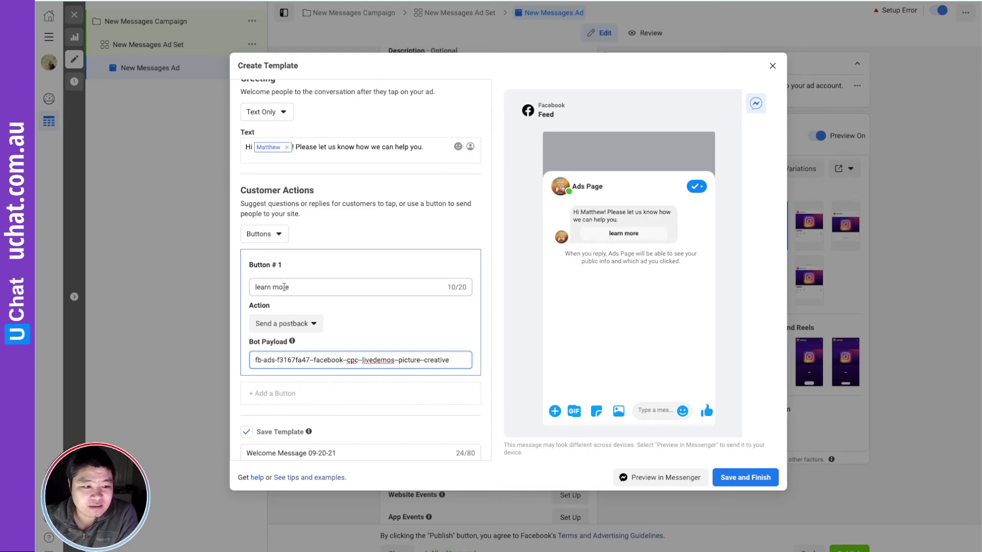
- Send the Ads Manager template as a Messenger preview and trigger its learn more button in the Ads Page chat on Facebook
left_click(657, 477)
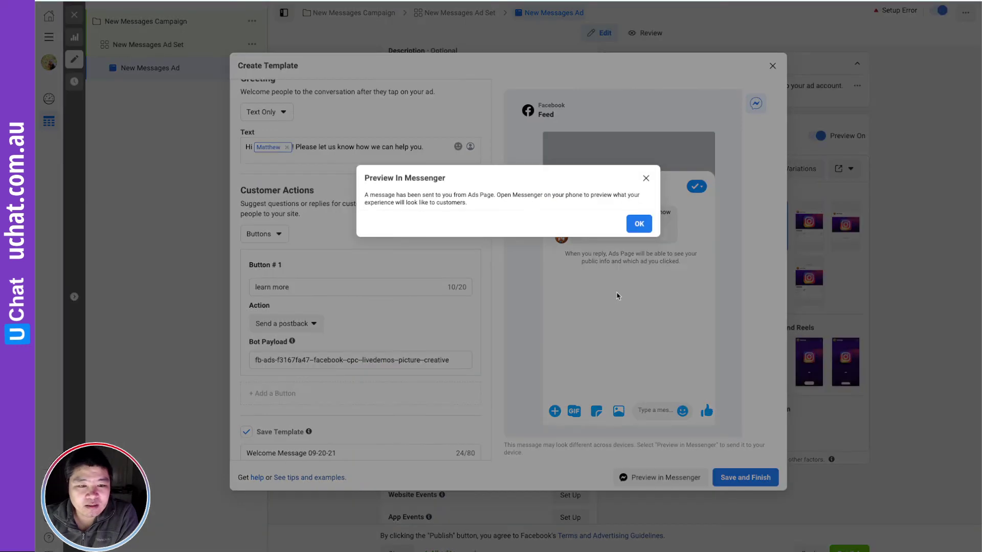
left_click(638, 224)
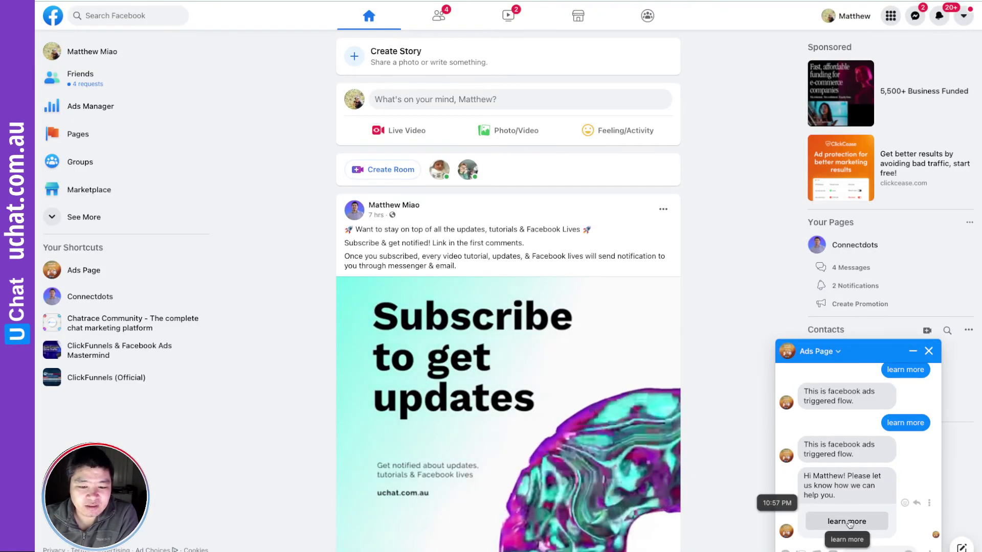
left_click(848, 522)
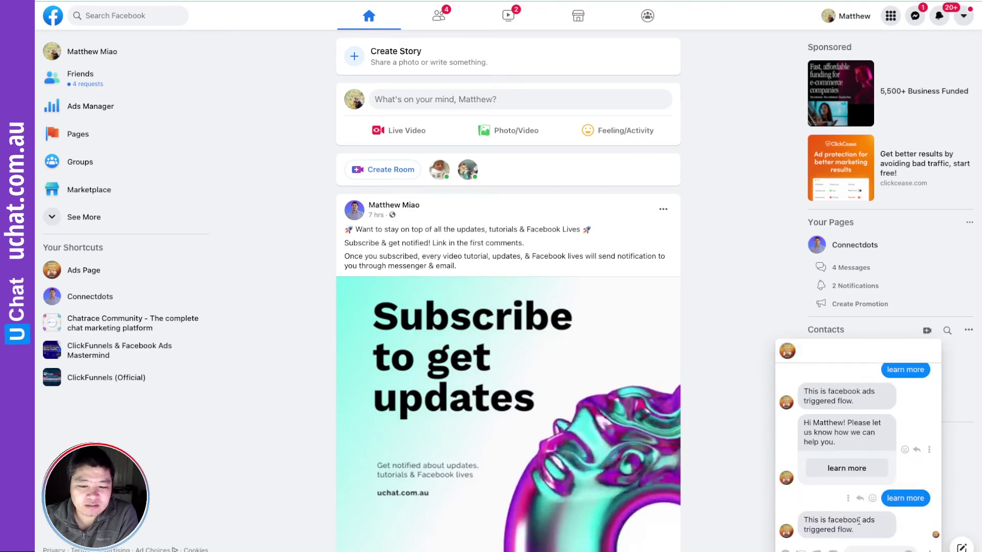